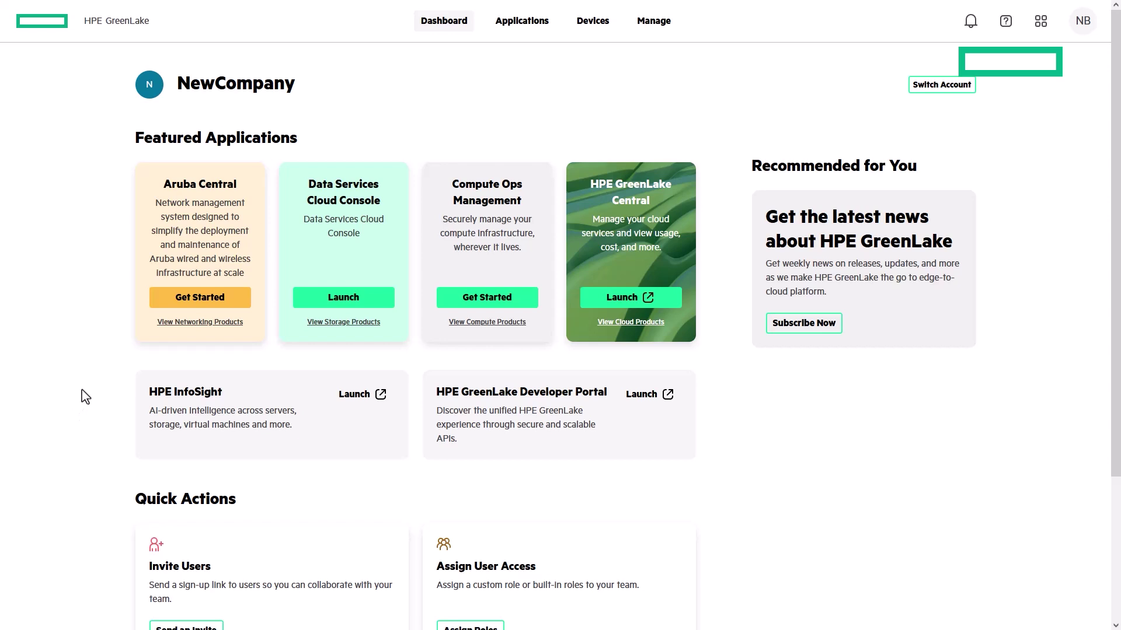
Step: Launch the Data Services Cloud Console from its card on the GreenLake dashboard
click(358, 307)
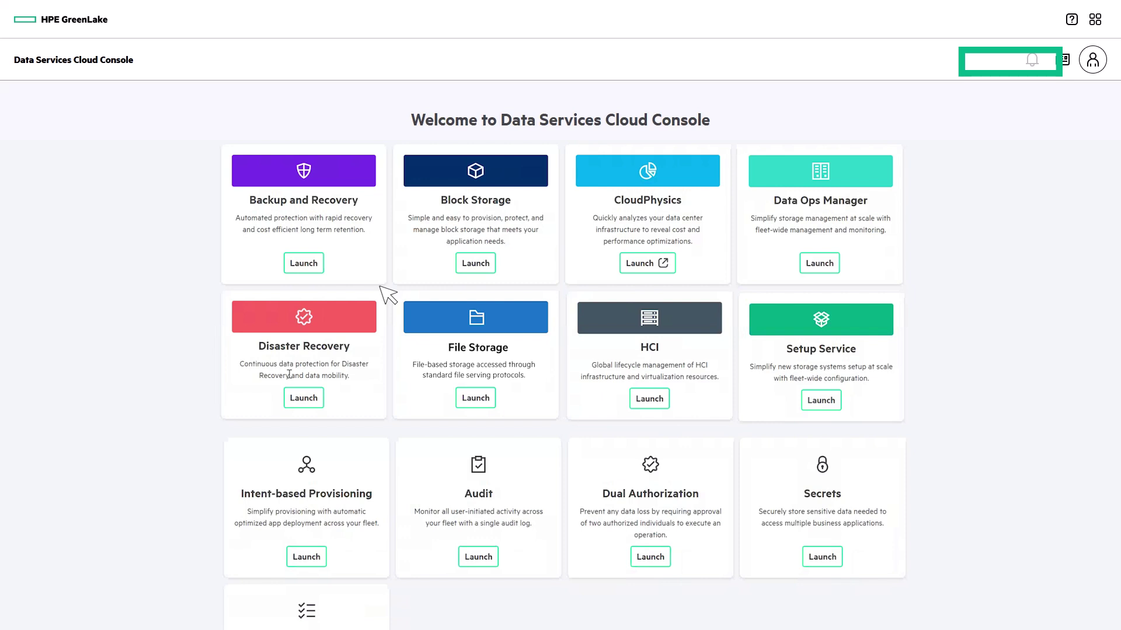
Step: Launch the Block Storage tile to reach its dashboard of volumes, hosts and capacity
click(476, 265)
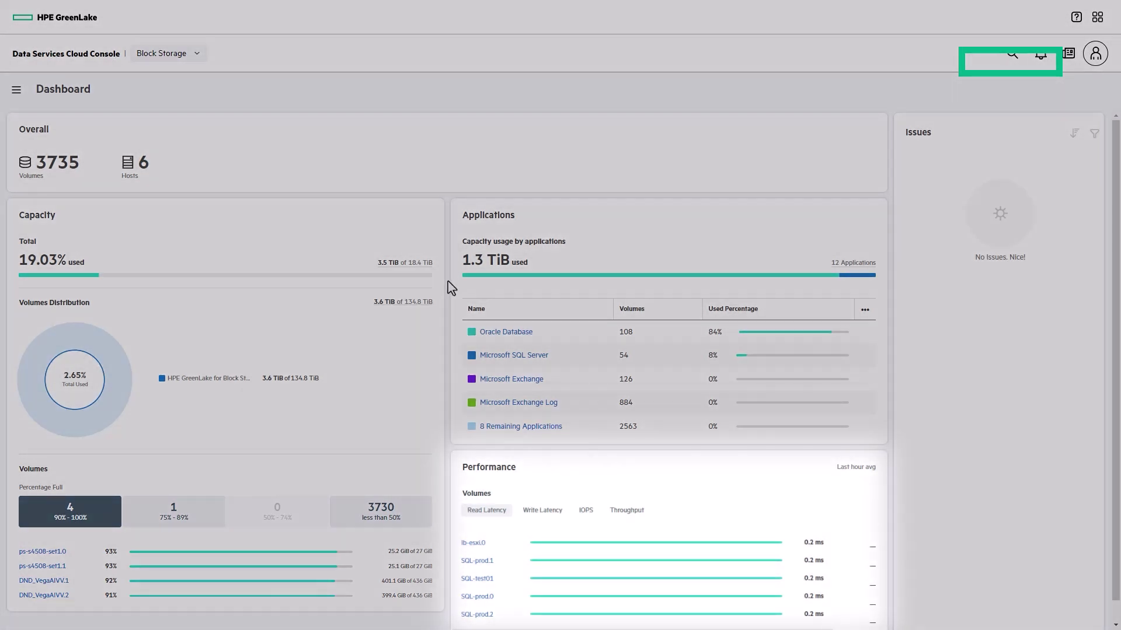
Step: Rank volume performance by IOPS, then throughput, and list Microsoft SQL Server's volume sets
click(586, 519)
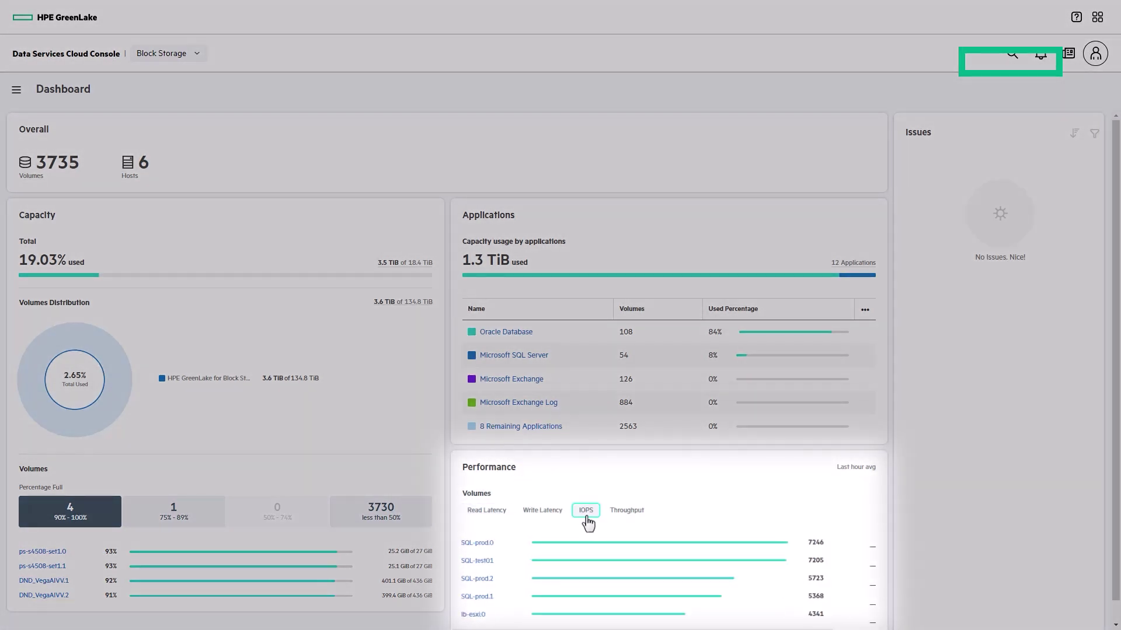
click(621, 517)
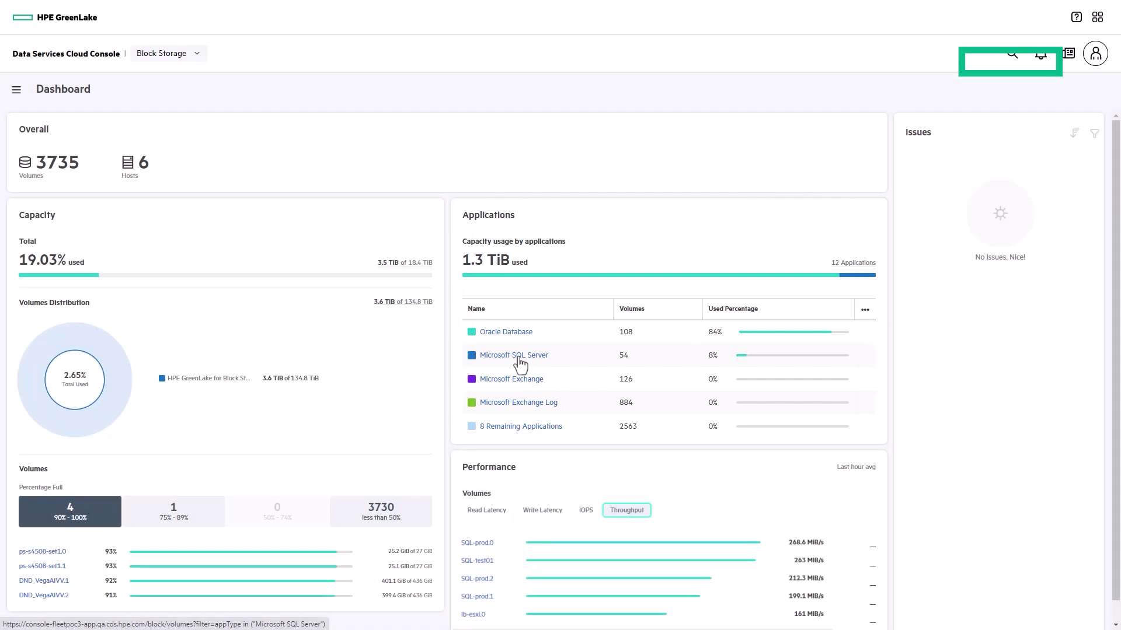
click(517, 355)
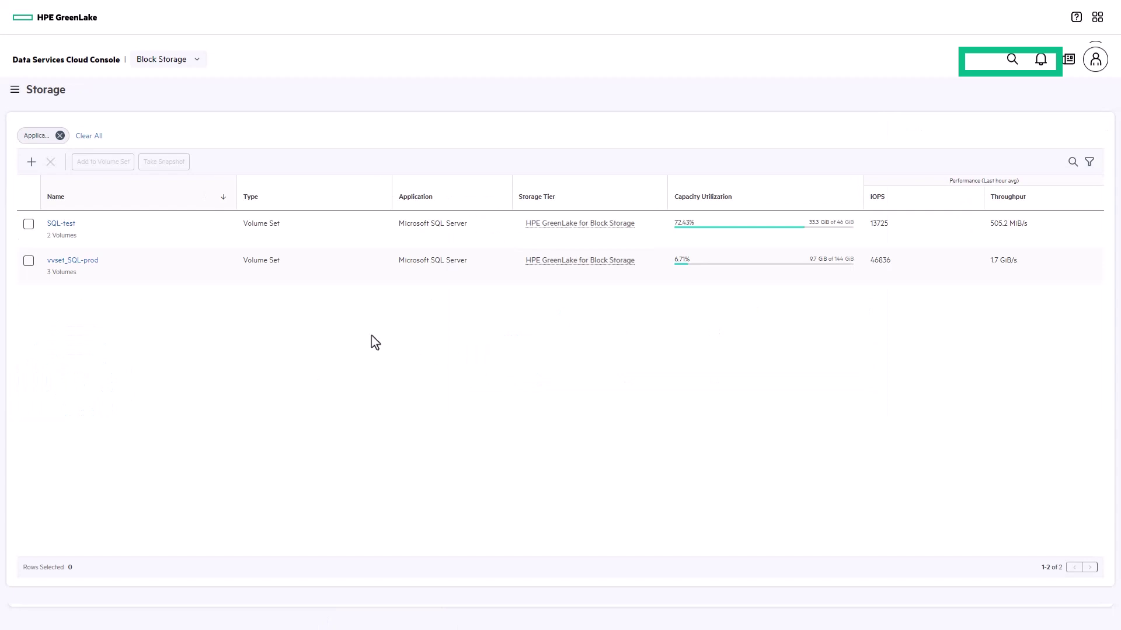
Step: Open the vvset_SQL-prod volume set and then the SQL-prod.0 volume's detail page
click(75, 262)
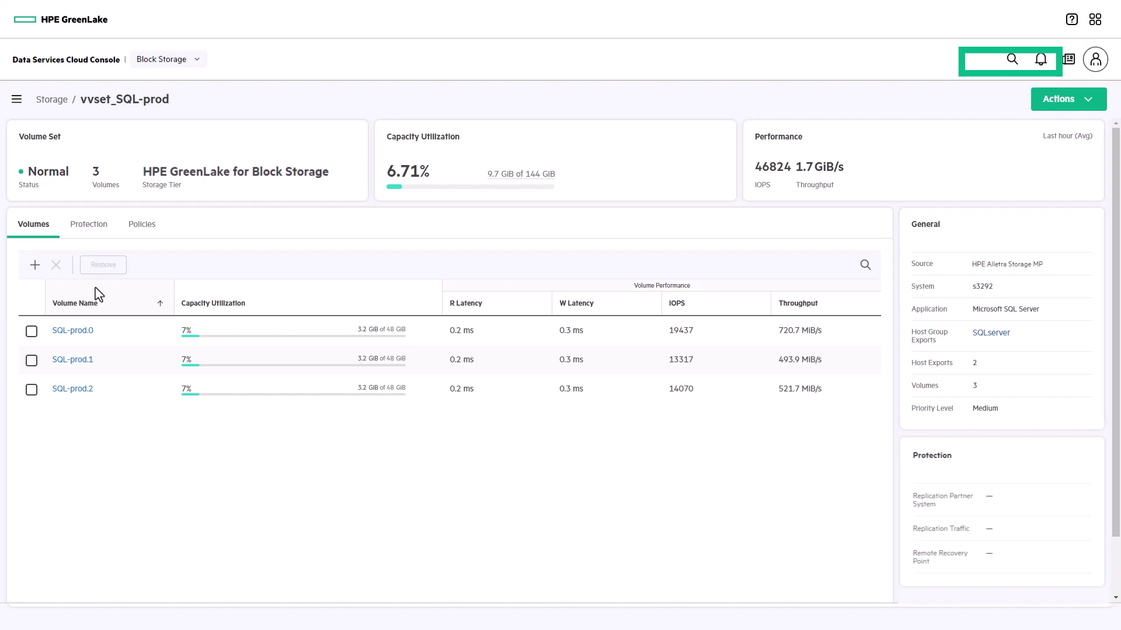
click(69, 335)
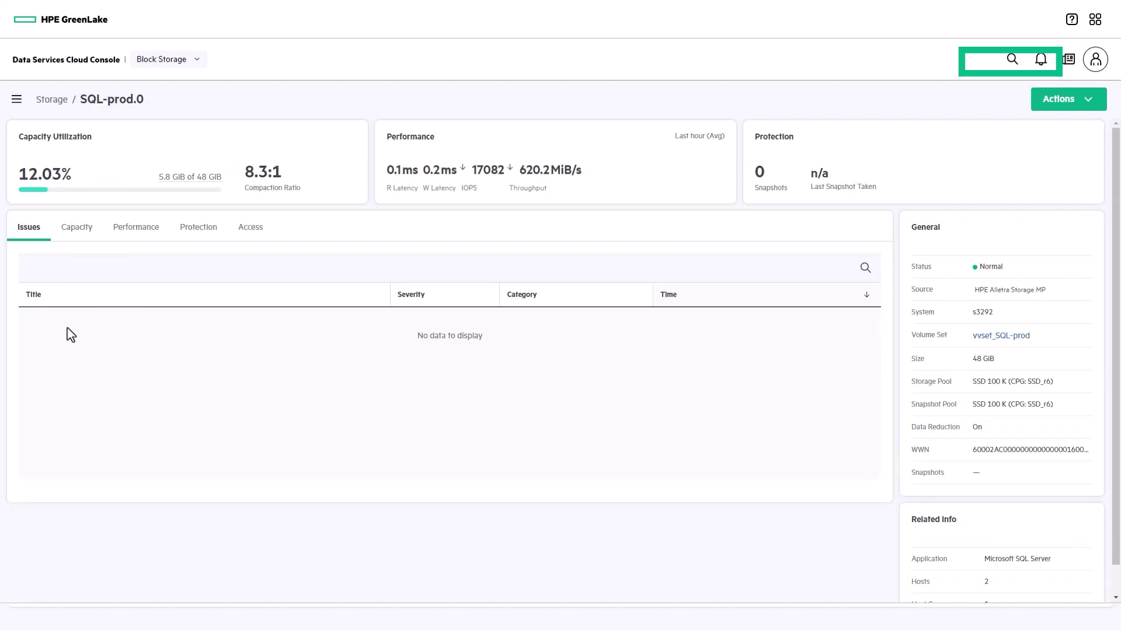
Step: Check SQL-prod.0's Capacity and Performance charts and read its latency chart insight
click(87, 233)
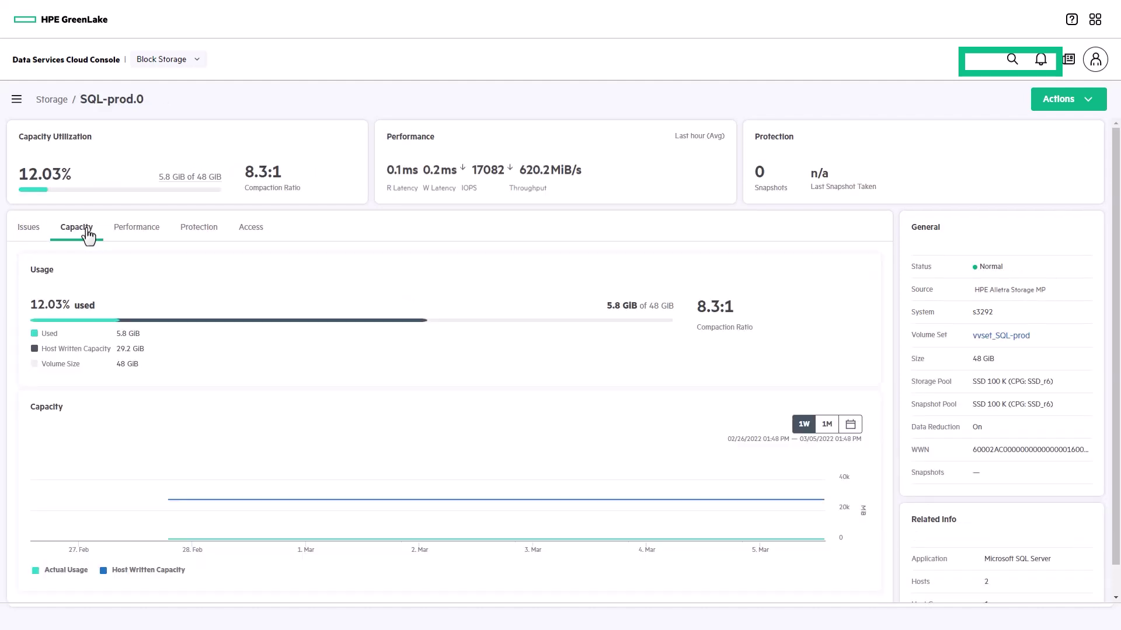
click(137, 230)
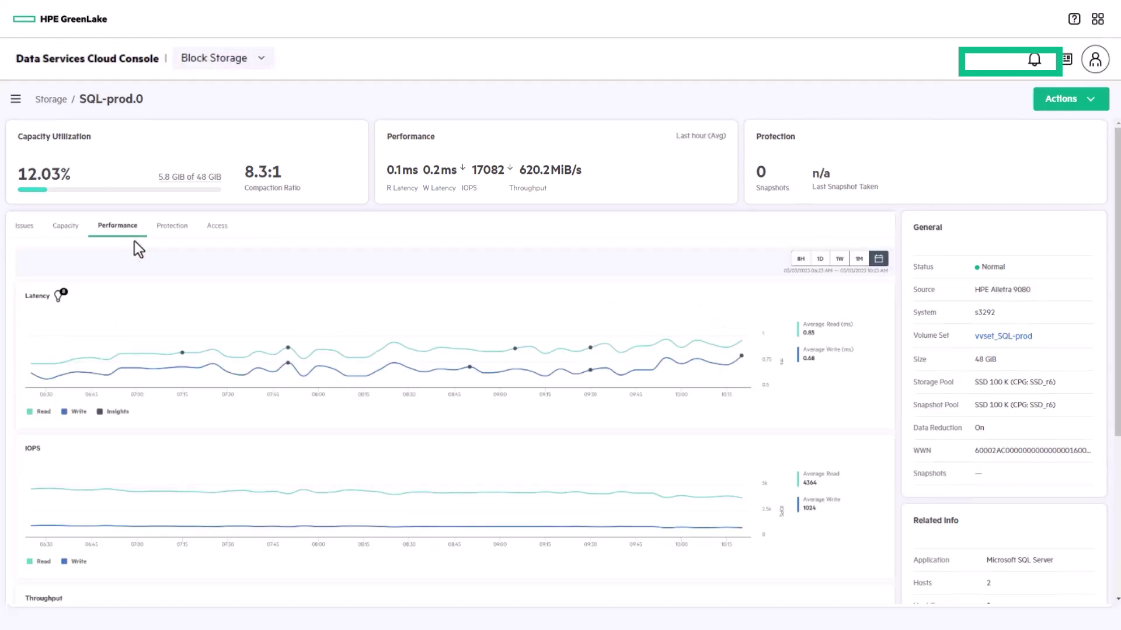
click(182, 352)
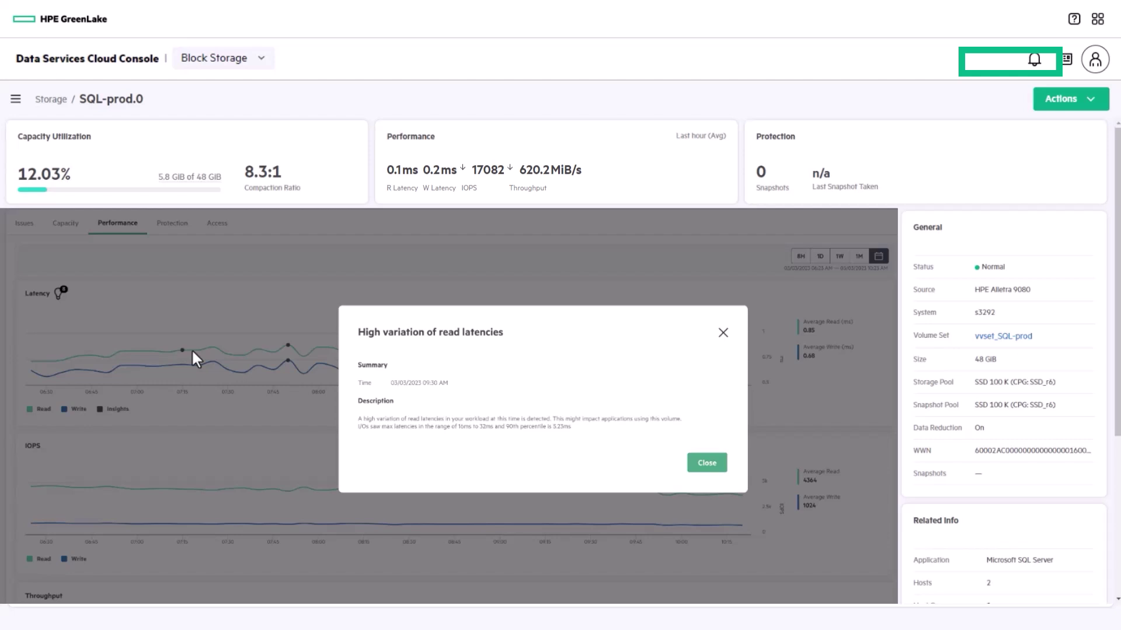
click(723, 333)
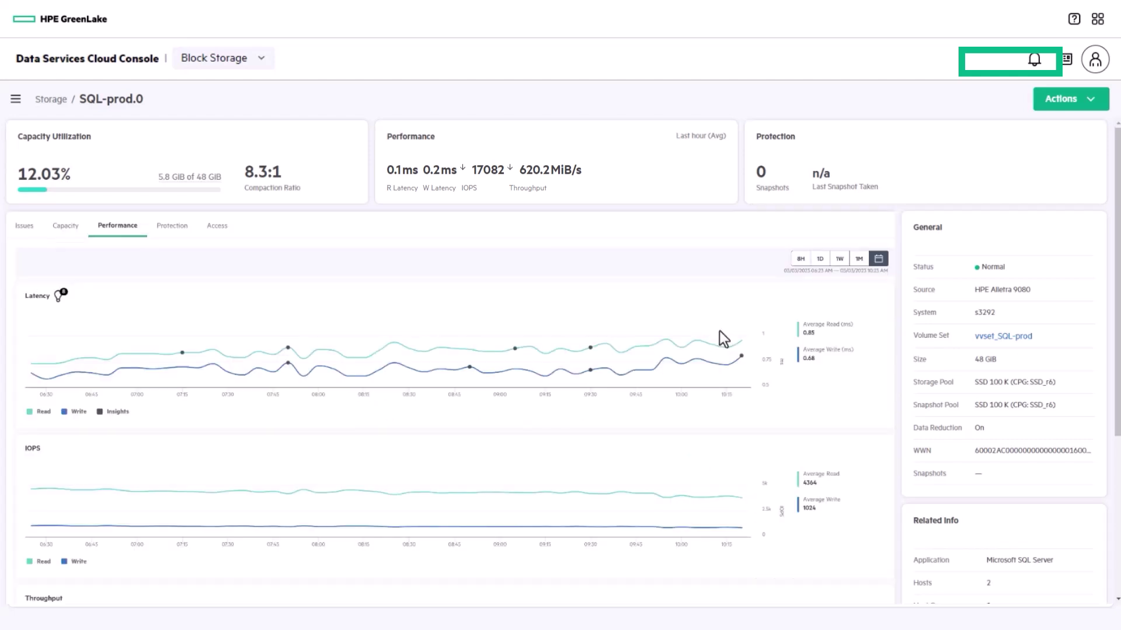
Step: Return to vvset_SQL-prod, open SQL-prod.1, and review its throughput read-drift insight
click(992, 337)
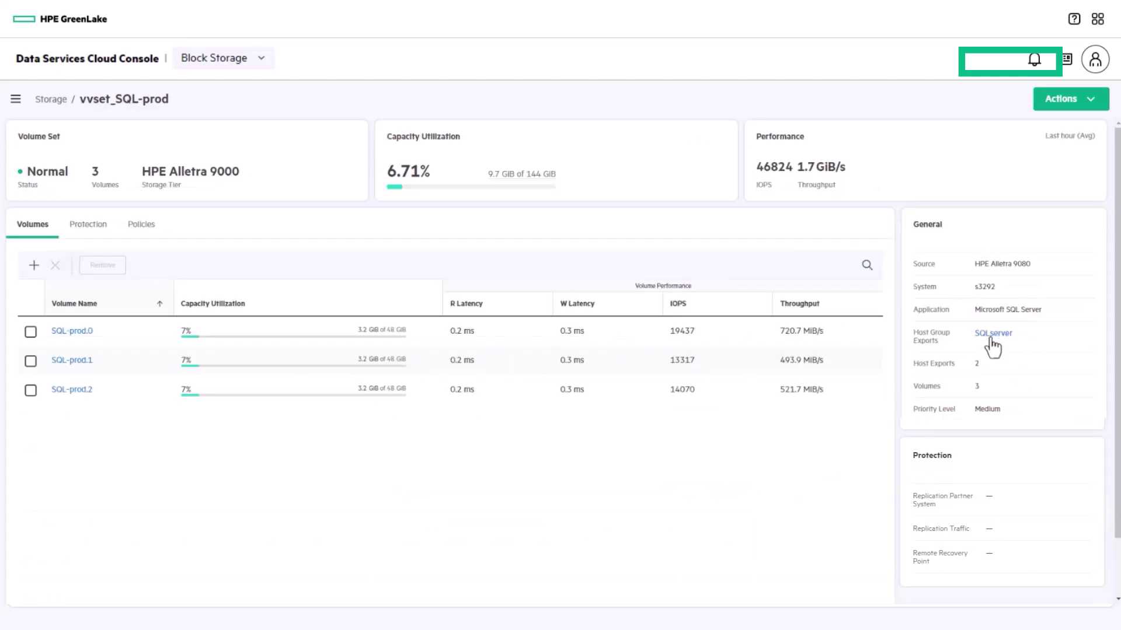
click(68, 360)
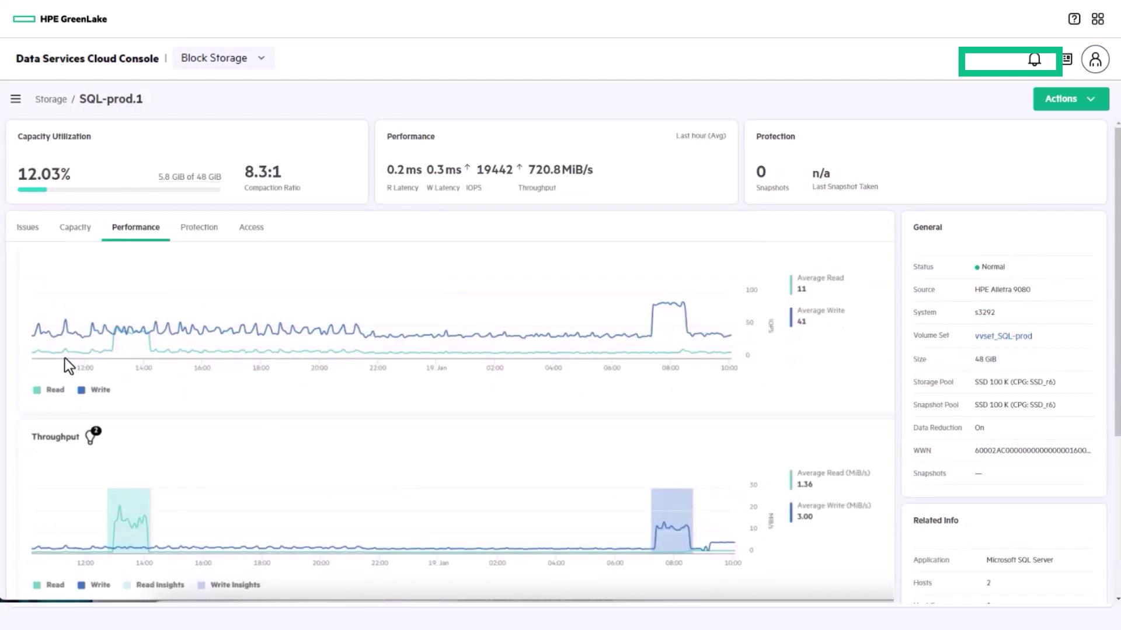
click(125, 524)
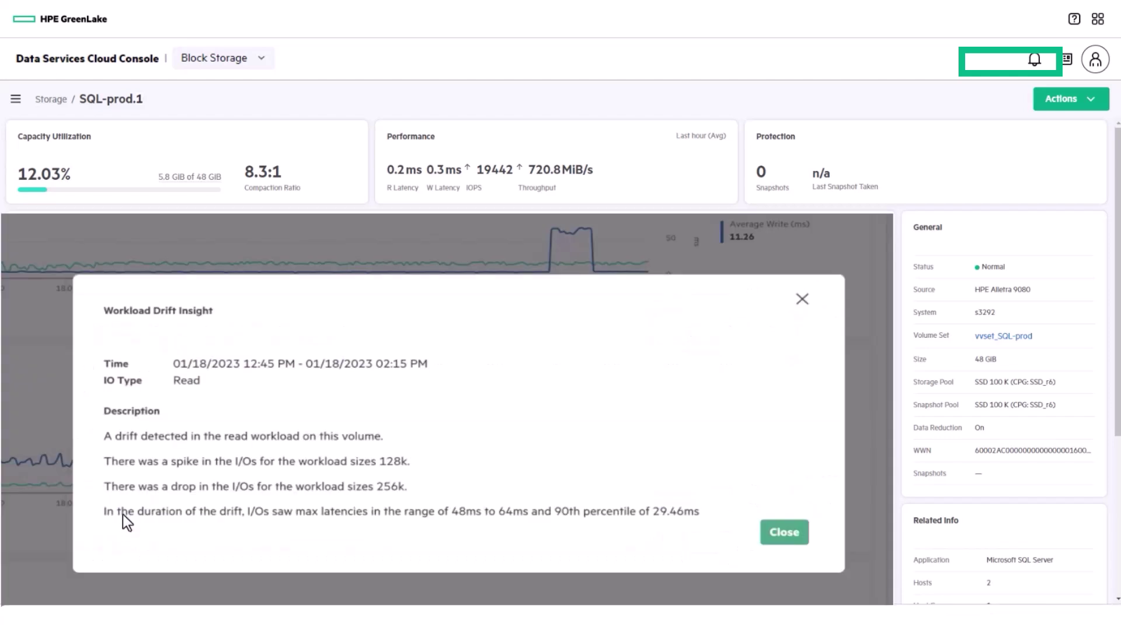
click(802, 299)
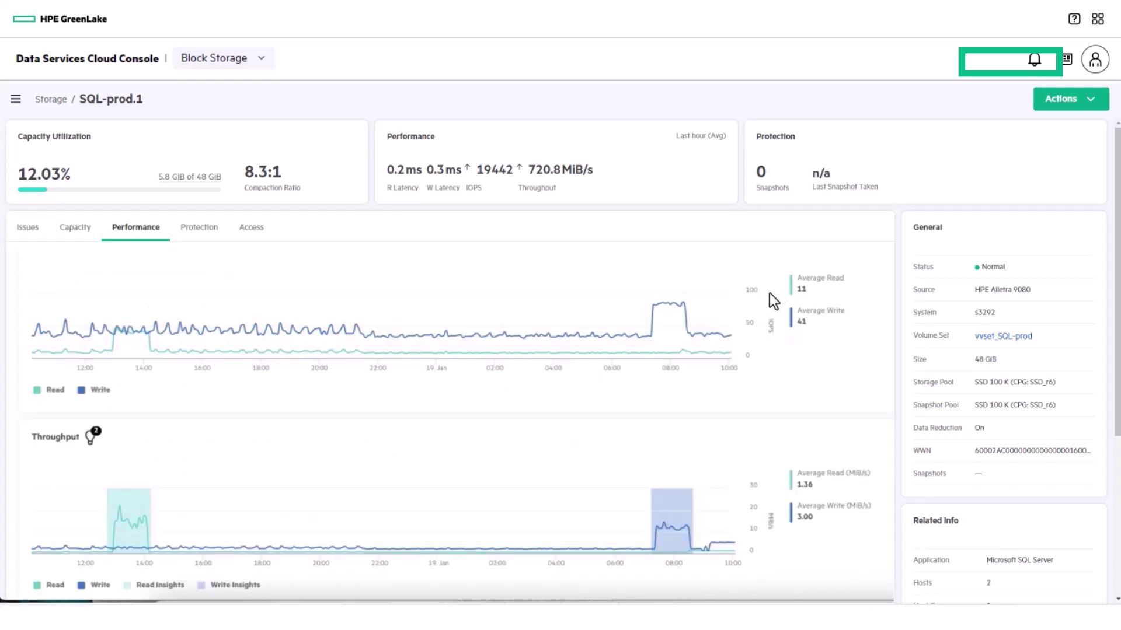
Step: Start new volumes on HPE GreenLake for Block Storage with the Oracle Database workload
click(53, 100)
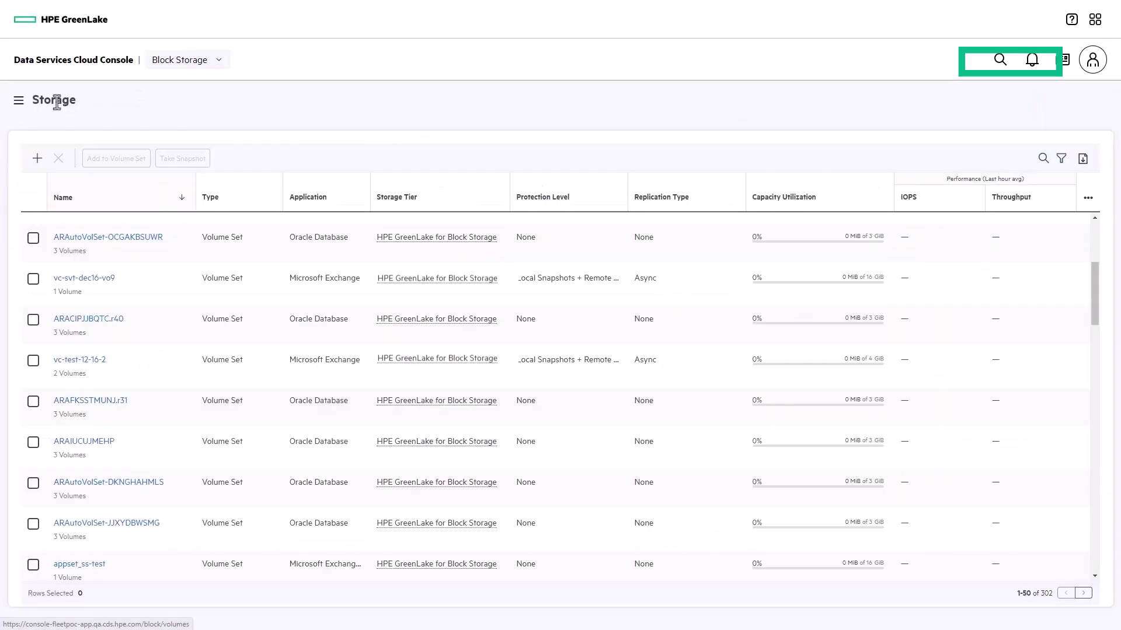
click(38, 159)
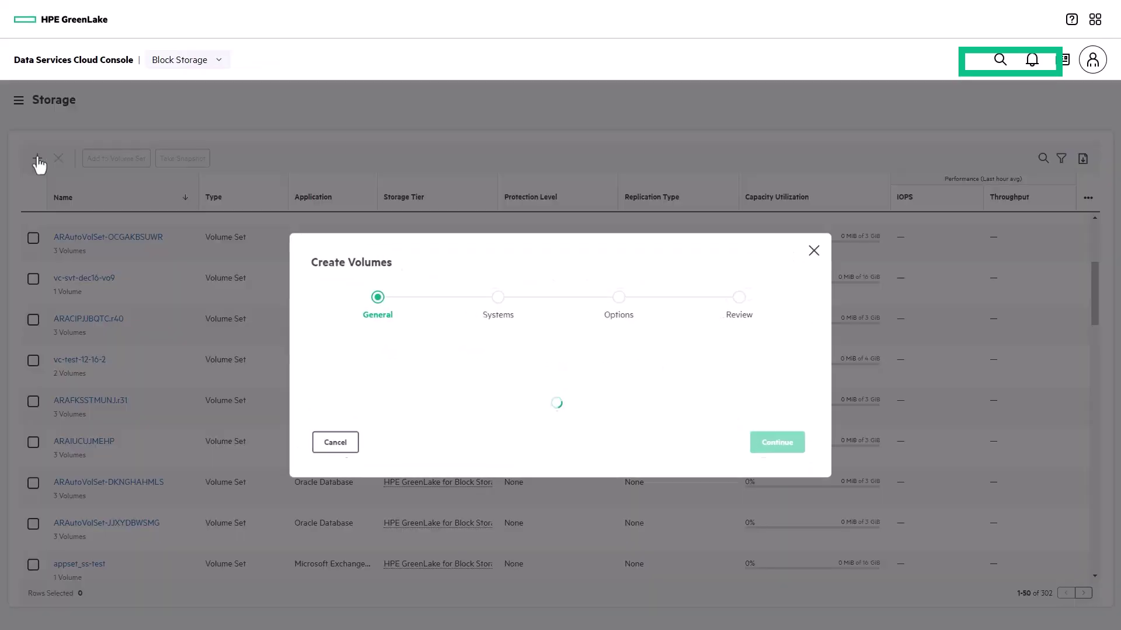
click(316, 259)
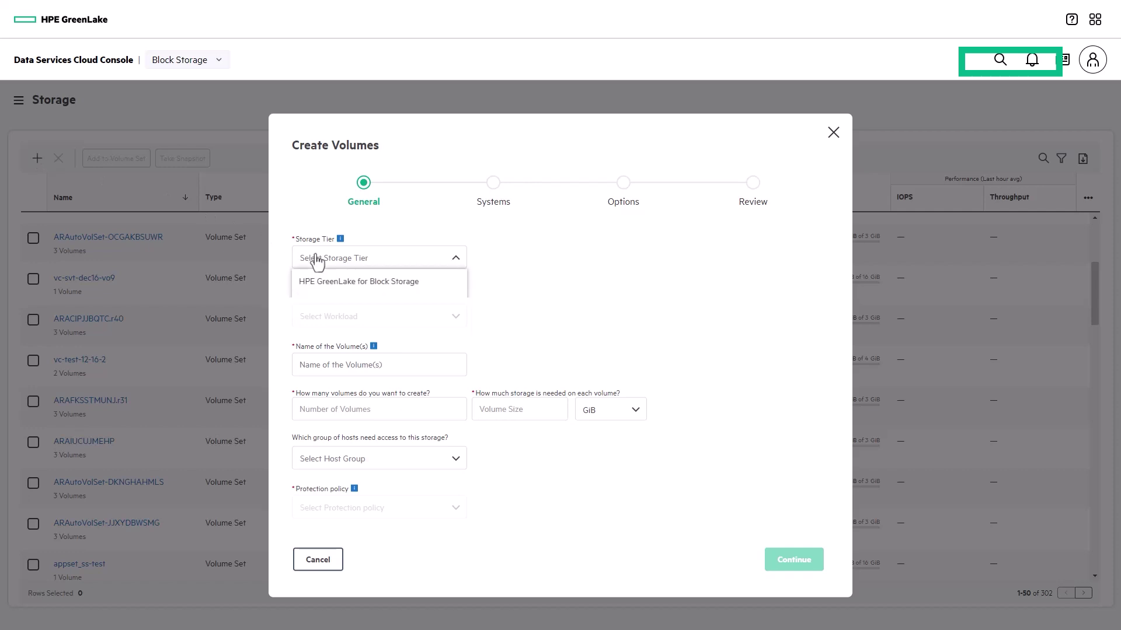
click(320, 283)
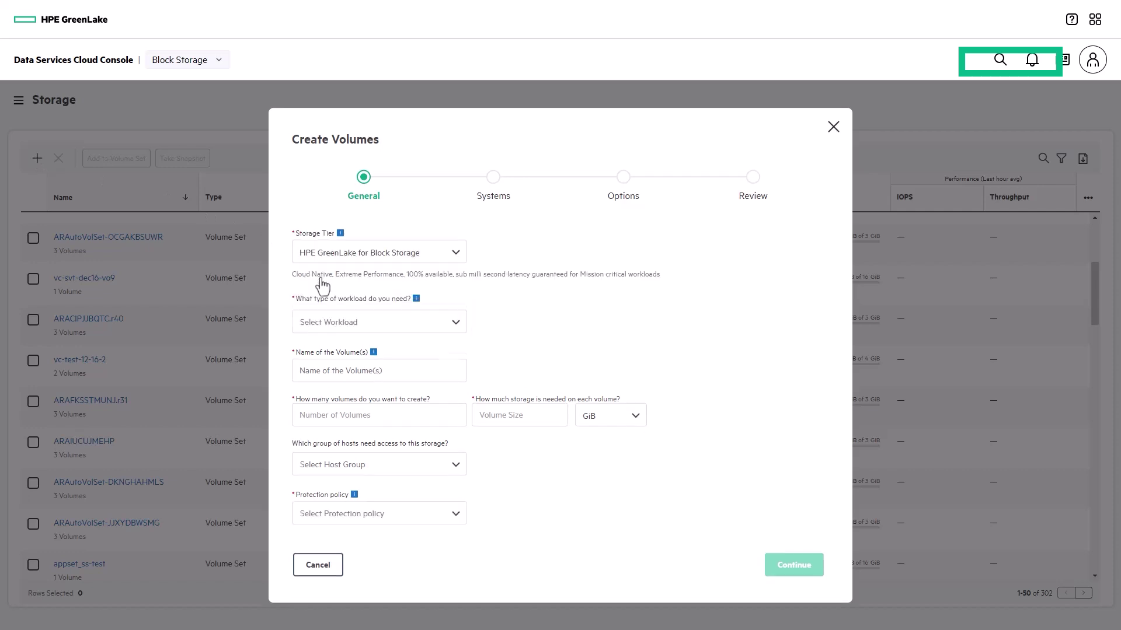
click(322, 324)
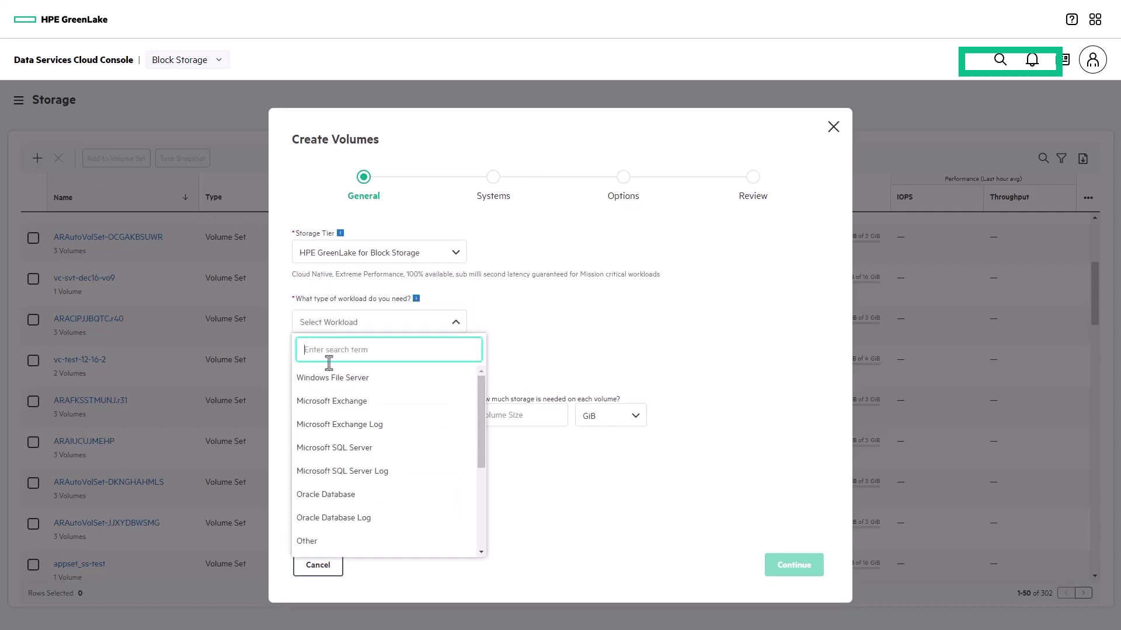
click(338, 495)
Step: Name the volumes Oracle-prod and request 2 volumes of 32 GiB each
click(322, 388)
text(Oracle-prod)
click(335, 433)
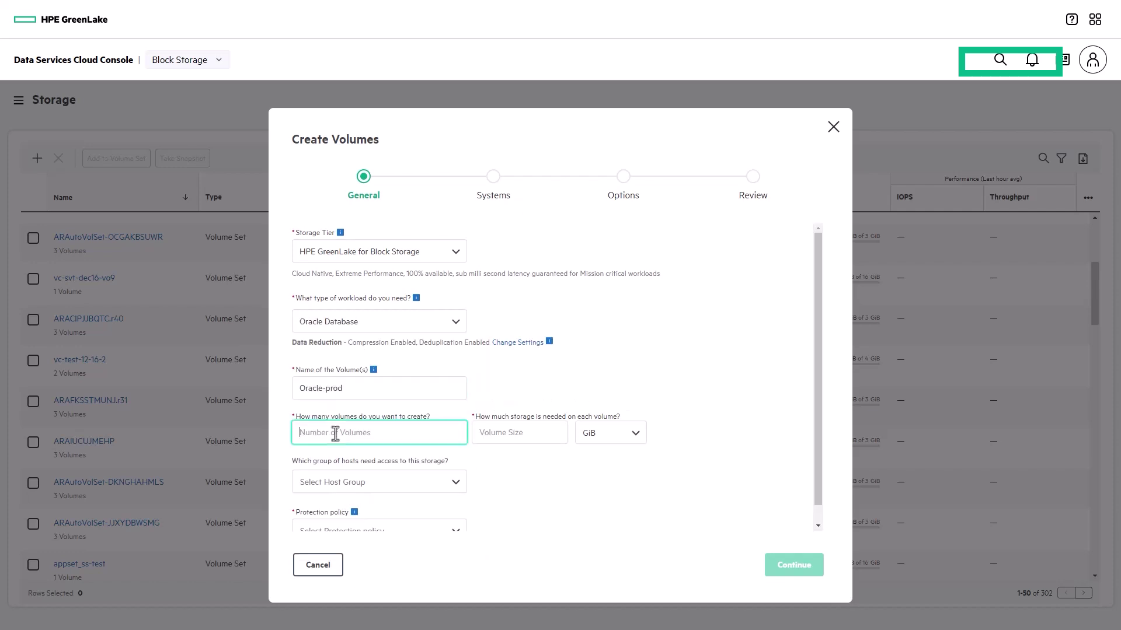
text(2)
click(498, 433)
text(32)
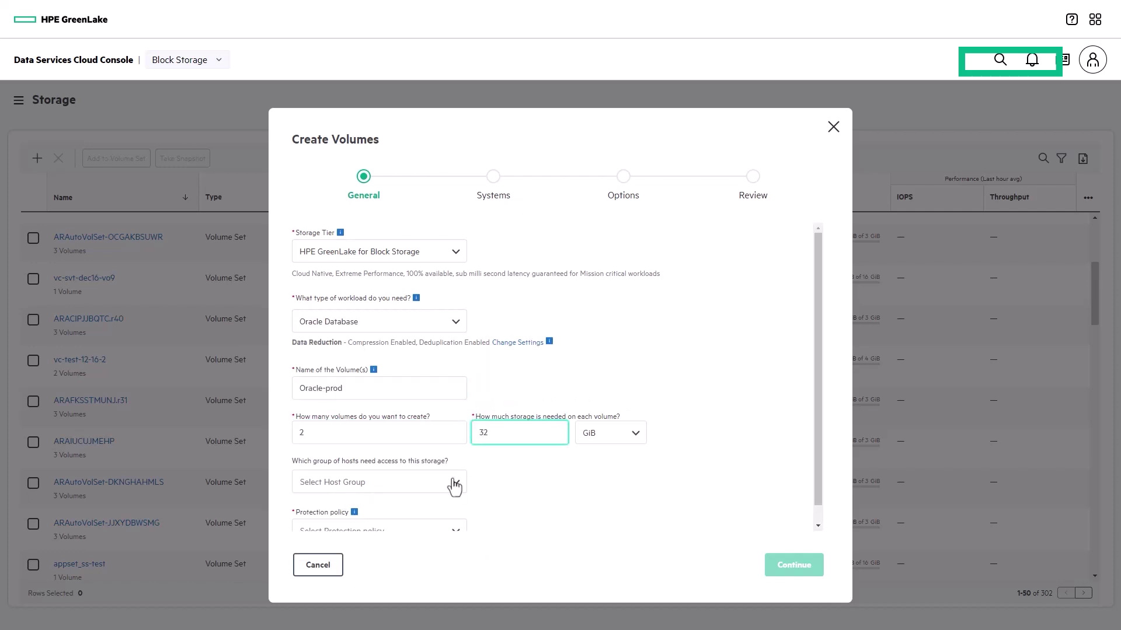
Step: Look through the host group list without choosing, then the protection policy options
scroll(455, 484, down, 1)
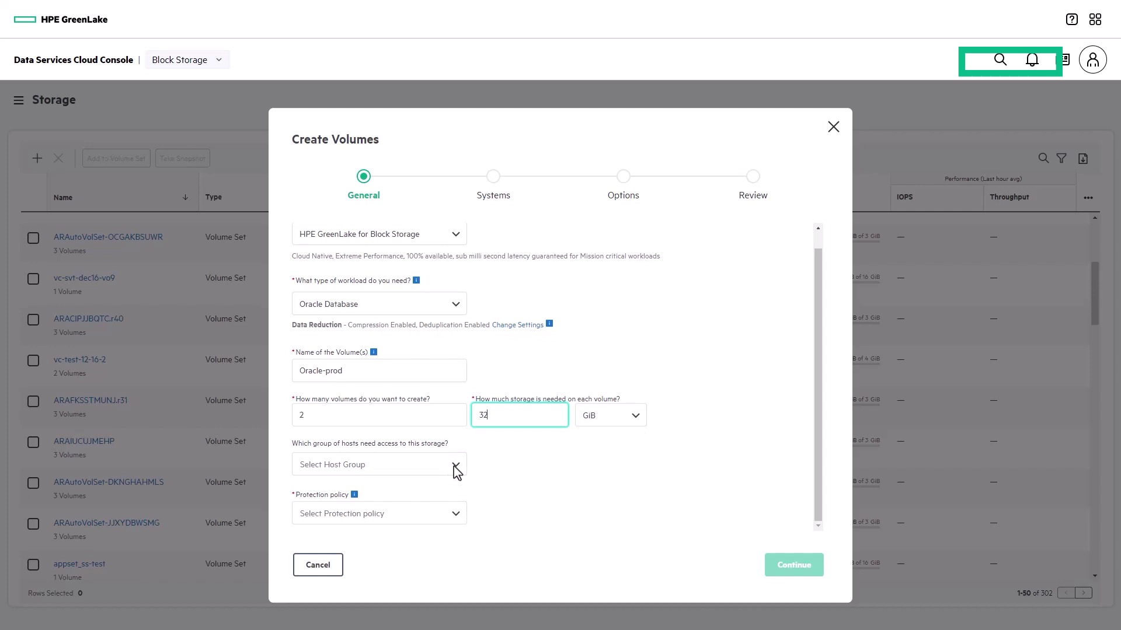
click(455, 467)
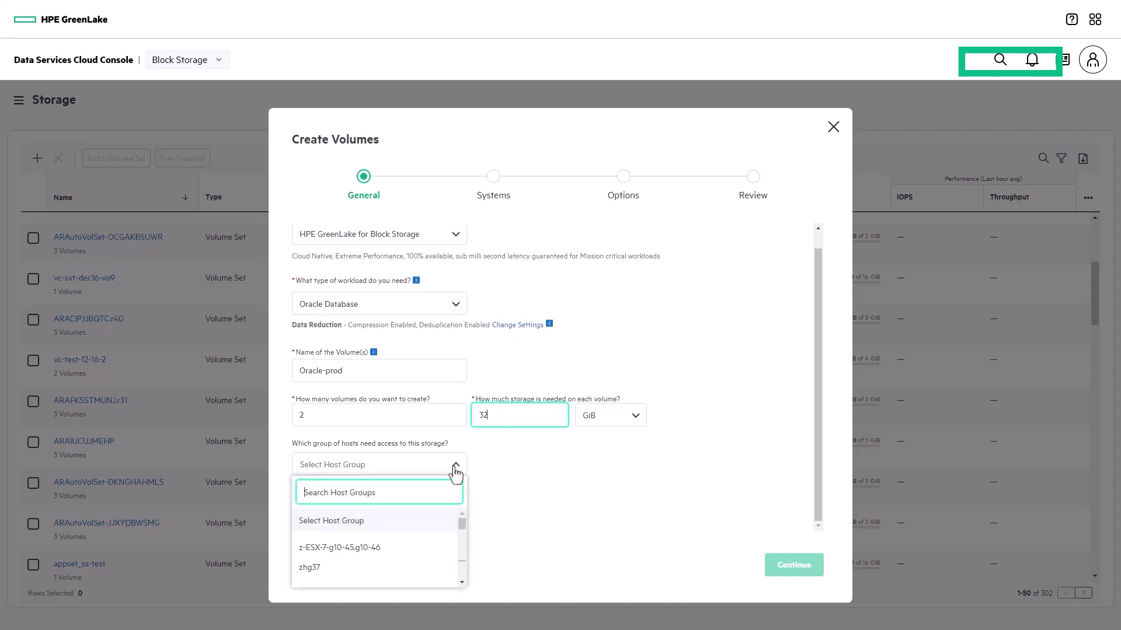
click(455, 469)
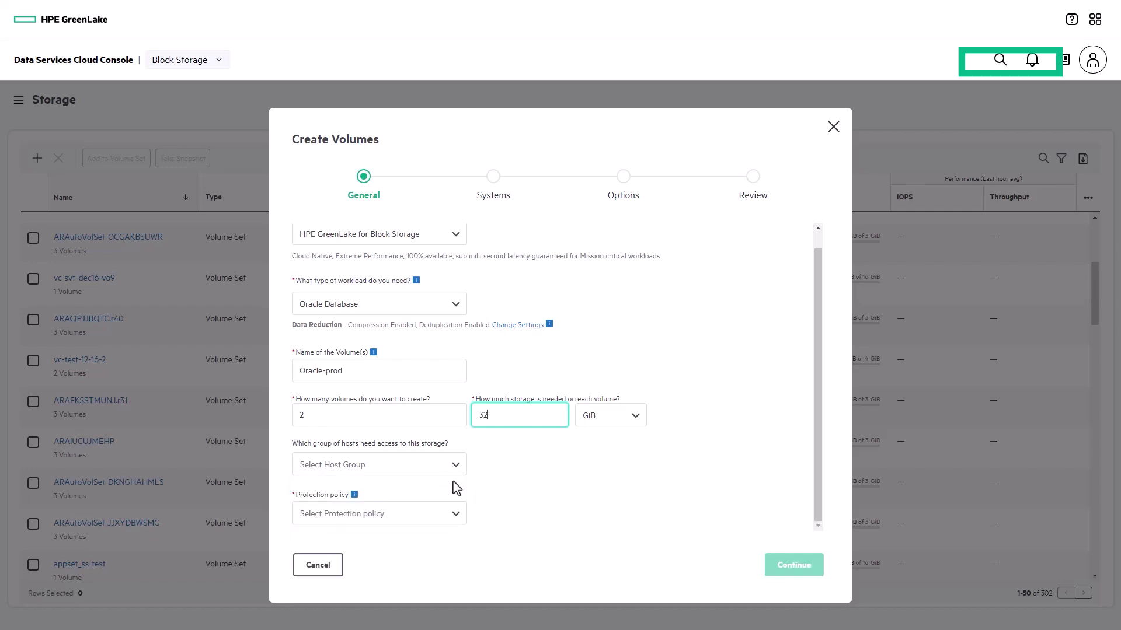
click(456, 519)
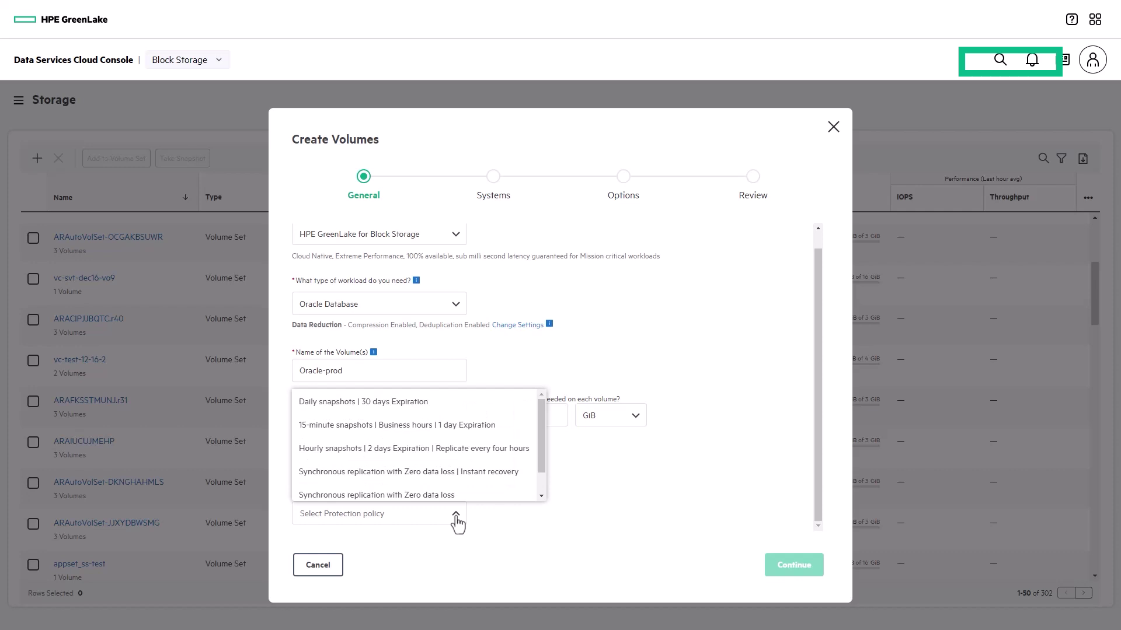
Step: Open protection policies help from the form, expand the article full-size, then close it
click(456, 518)
mouse_move(355, 495)
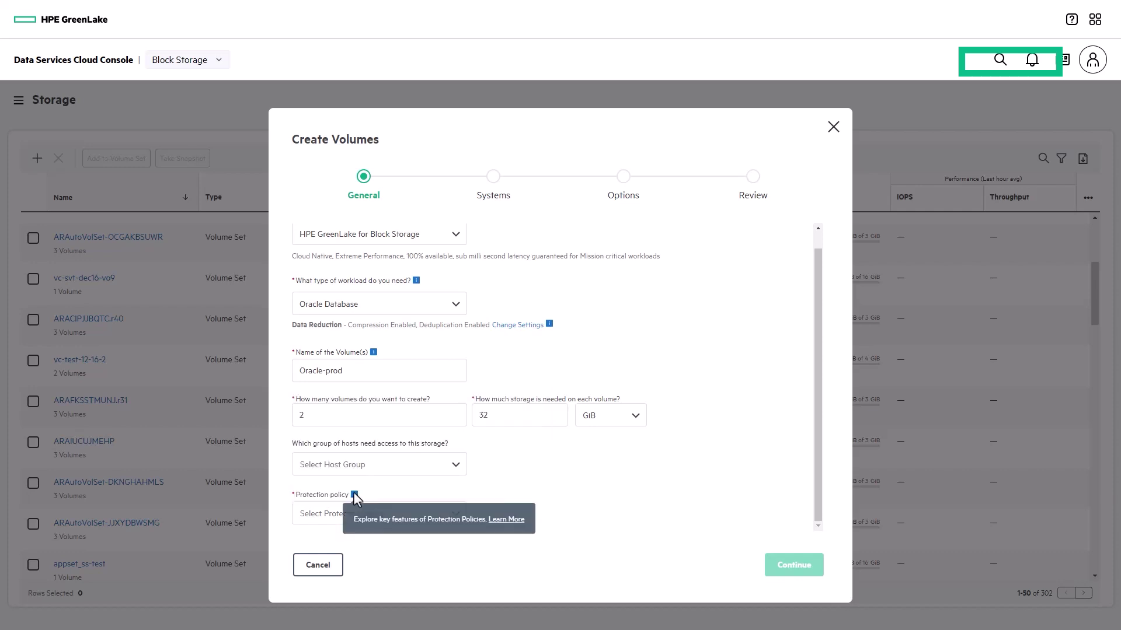
click(500, 522)
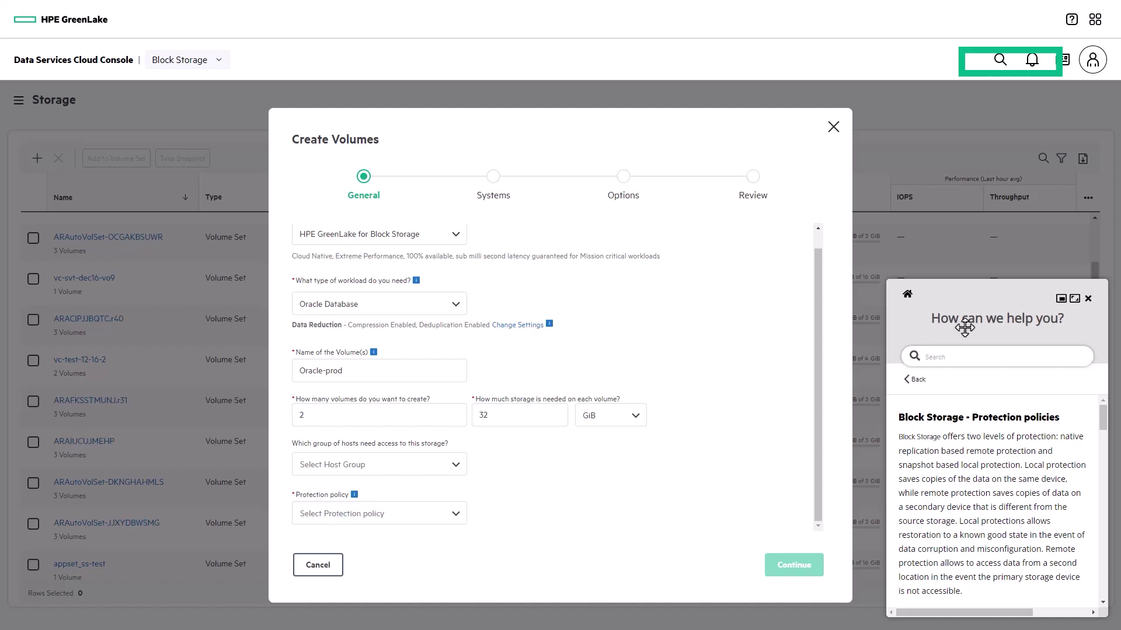
click(1075, 299)
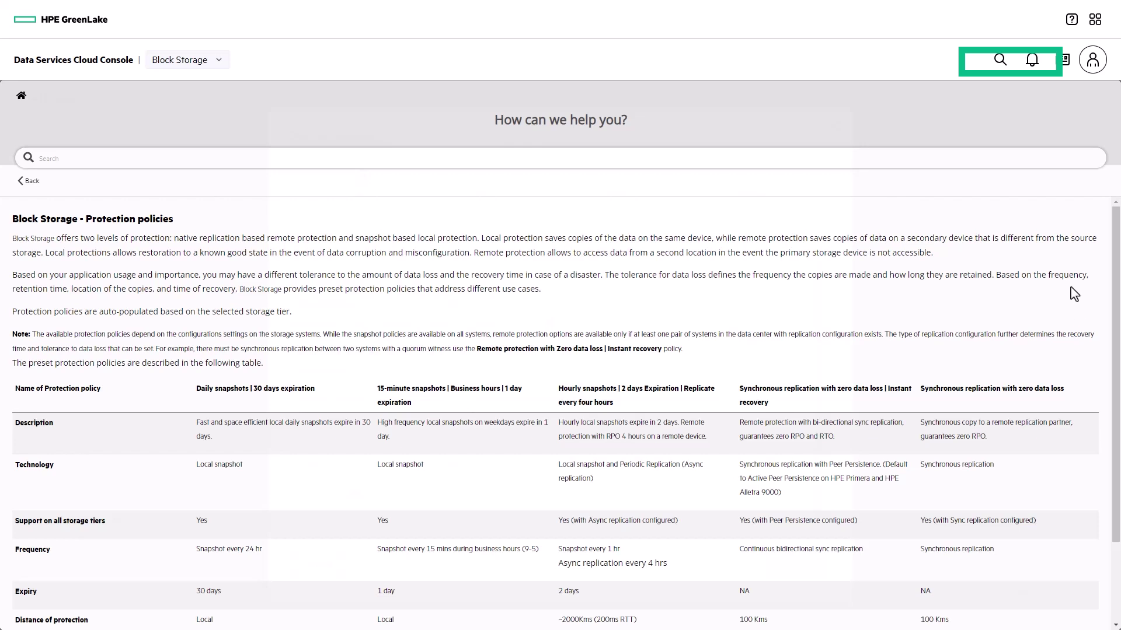
click(1101, 102)
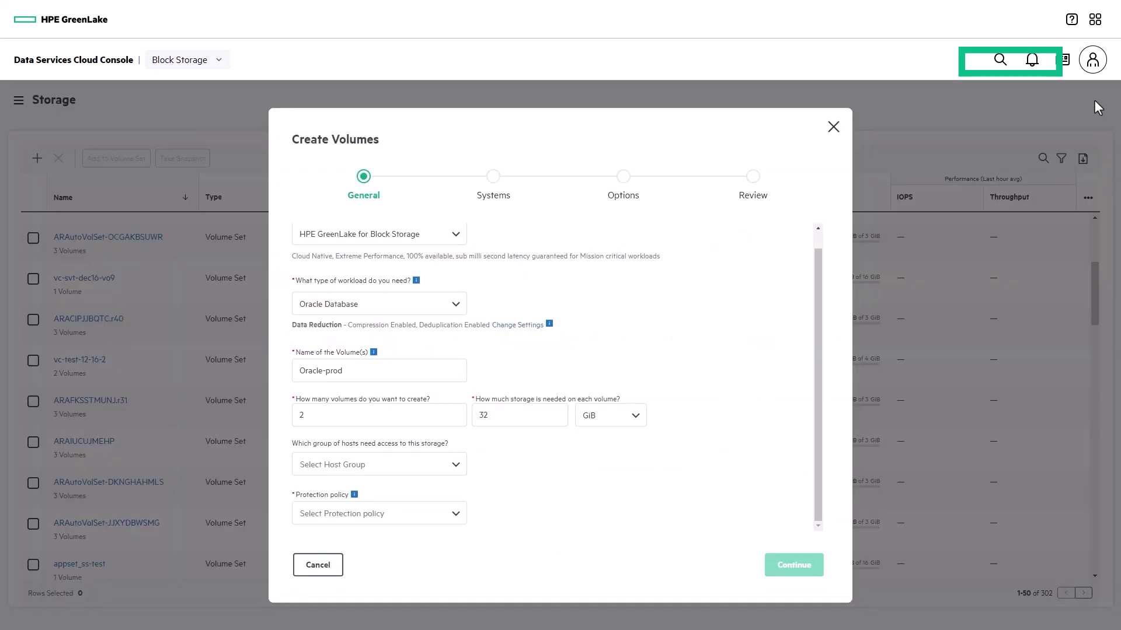
Step: Set the protection policy to Synchronous replication with Zero data loss | Instant recovery
click(455, 515)
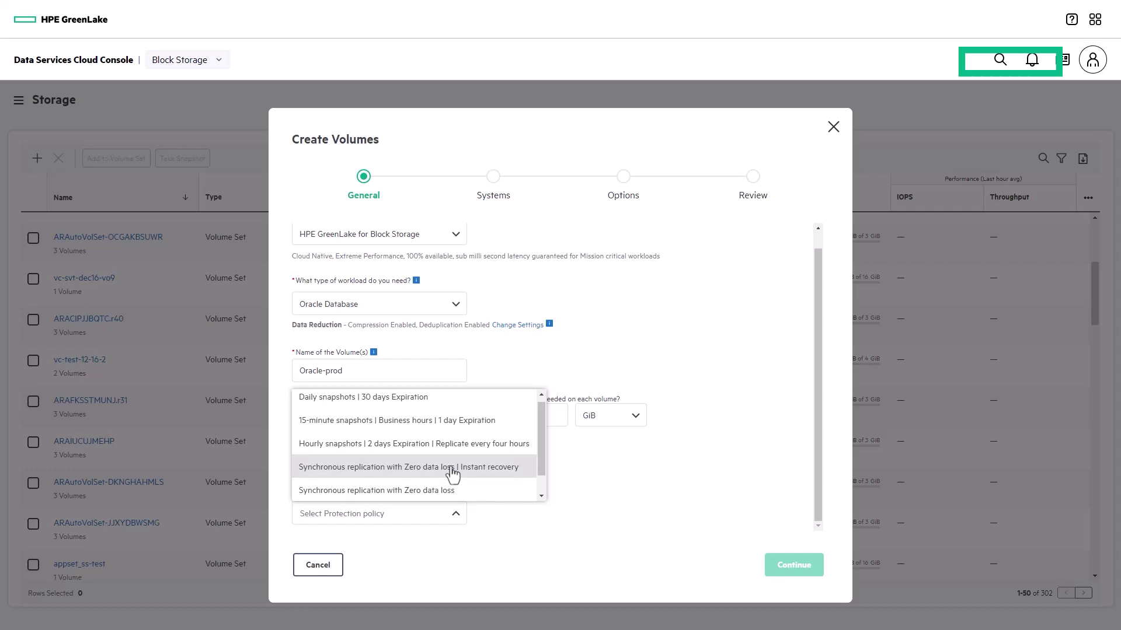
click(452, 469)
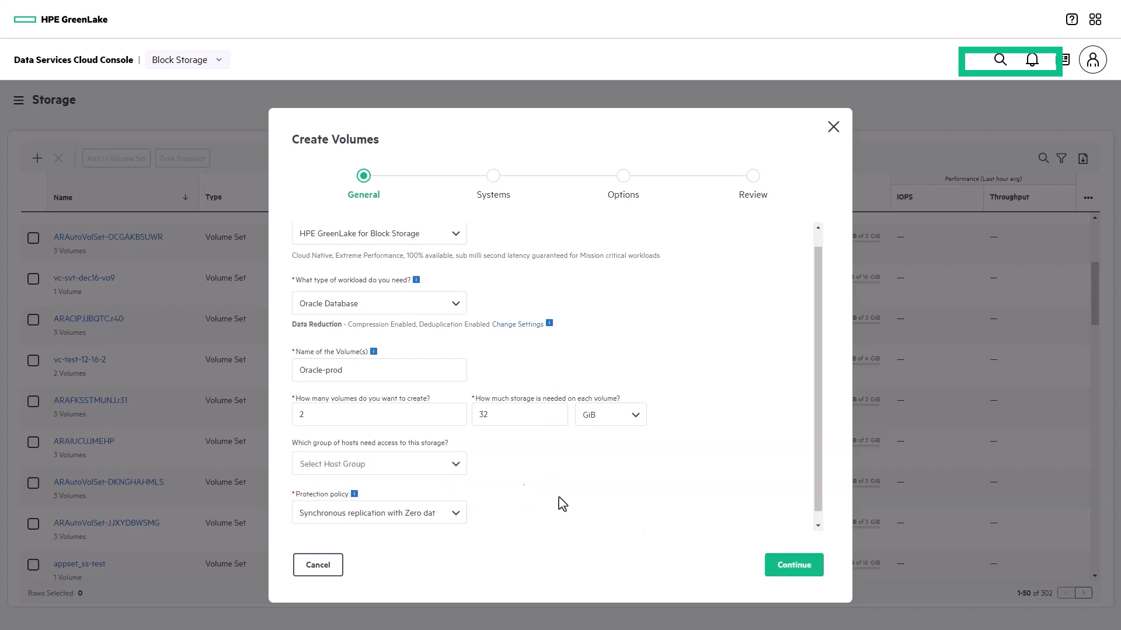
click(788, 568)
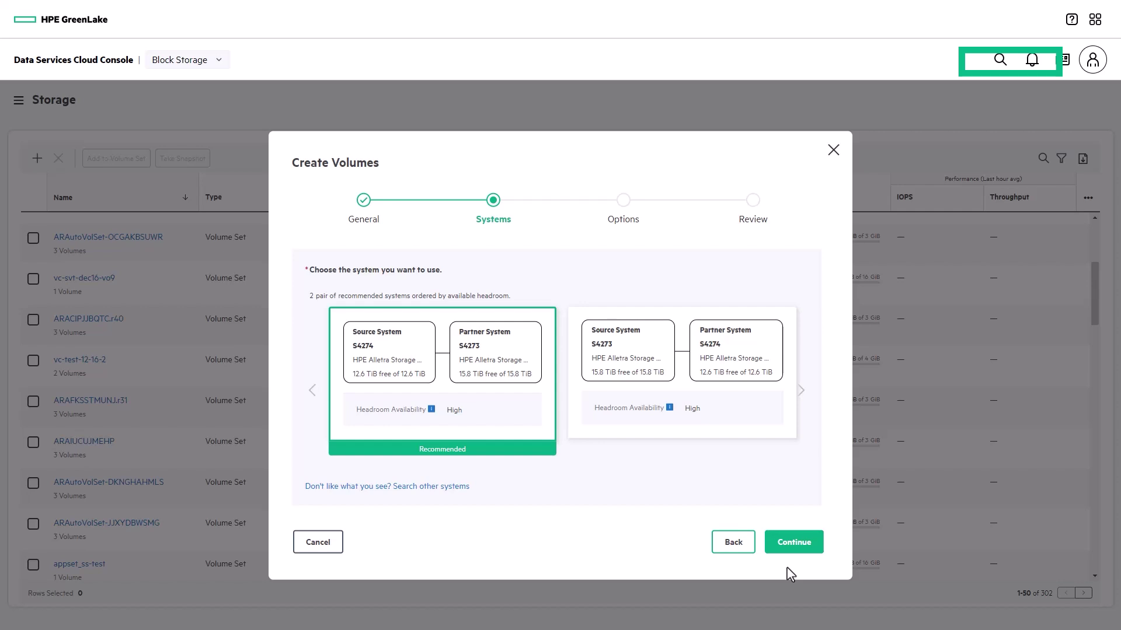
Step: Browse other storage systems, then accept the recommended s4274/s4273 system pair
click(439, 488)
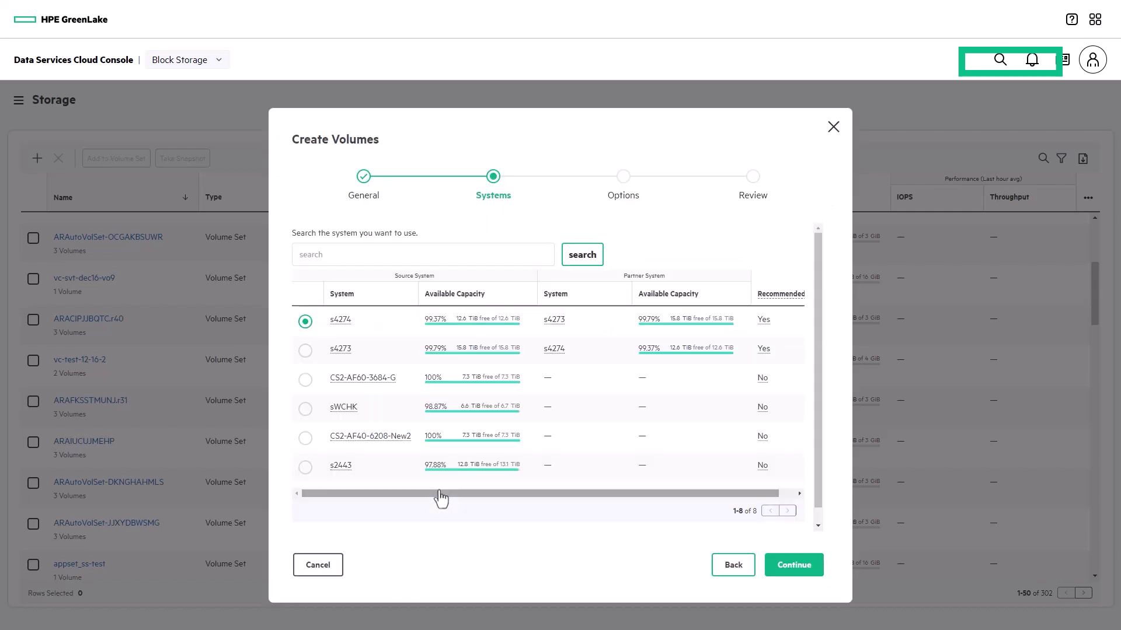
scroll(430, 510, down, 1)
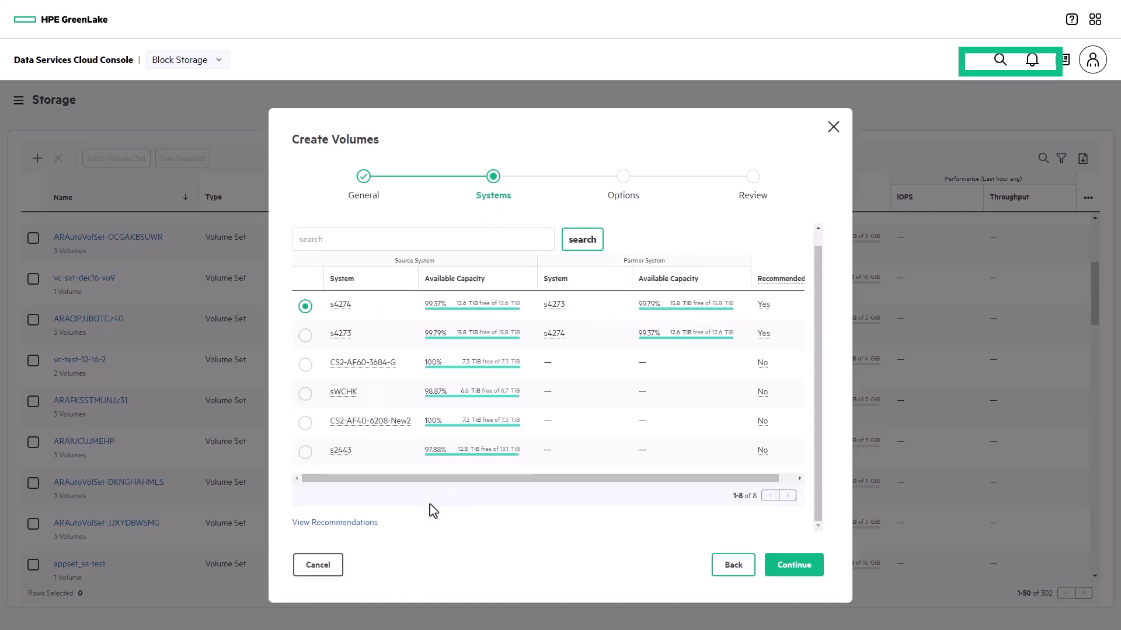
click(346, 524)
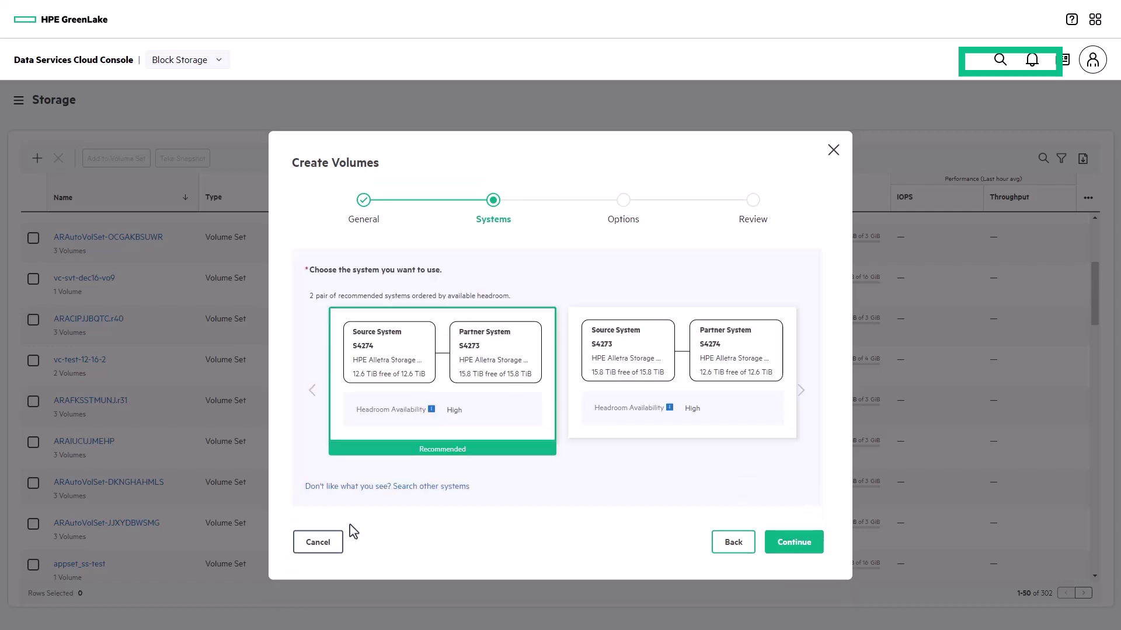
click(794, 543)
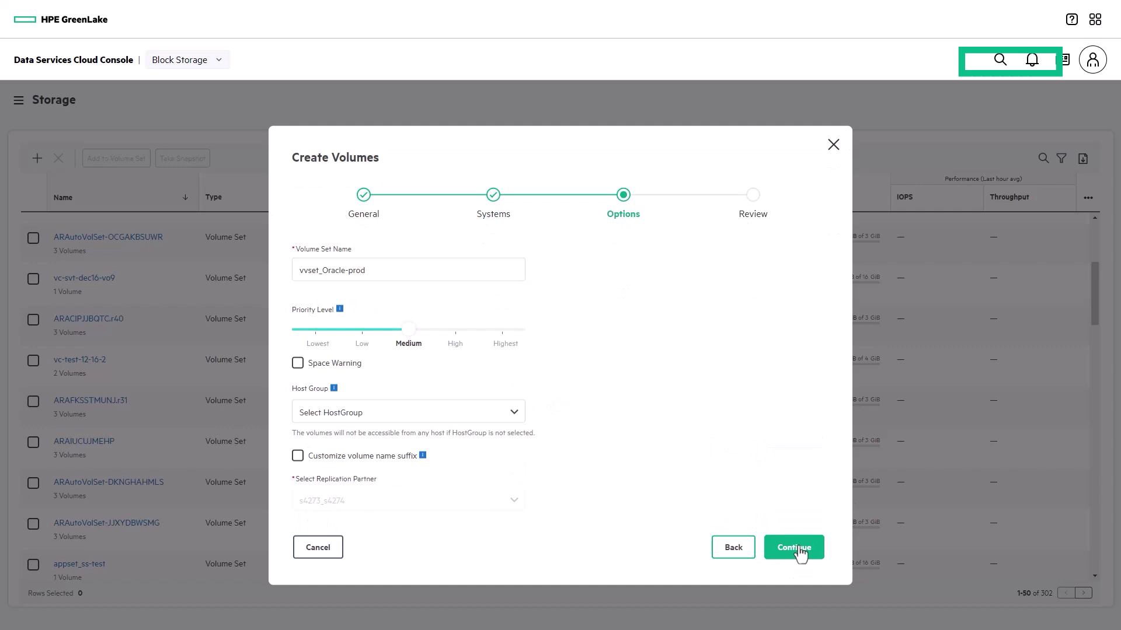
Step: Assign host group PIT20HG(sWCHM) to vvset_Oracle-prod and advance to the Review summary
click(513, 416)
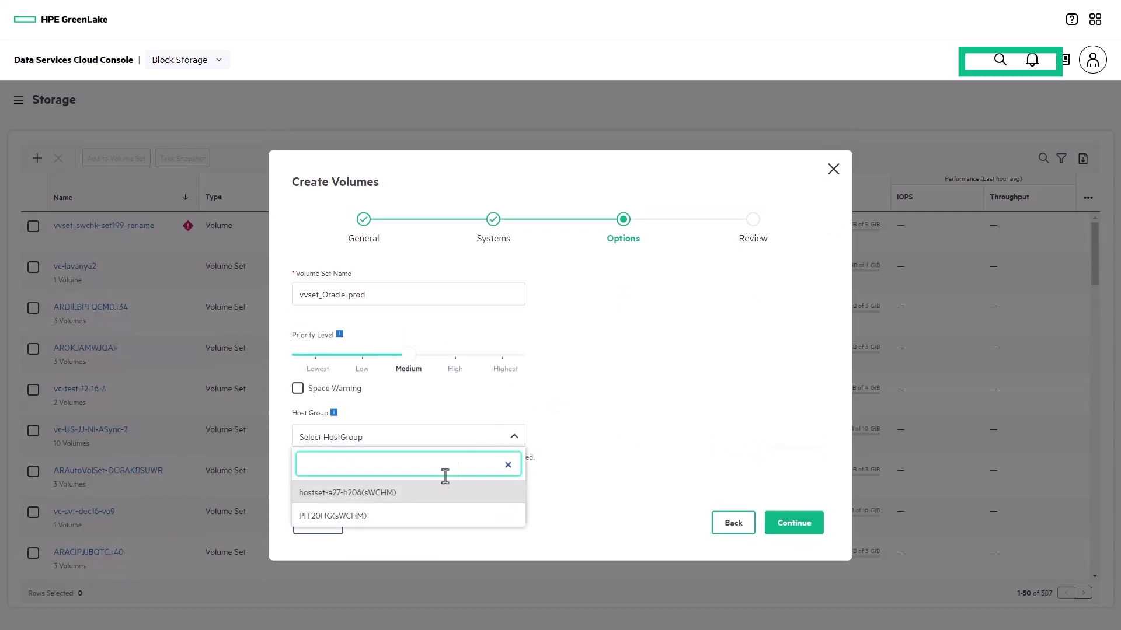
click(413, 517)
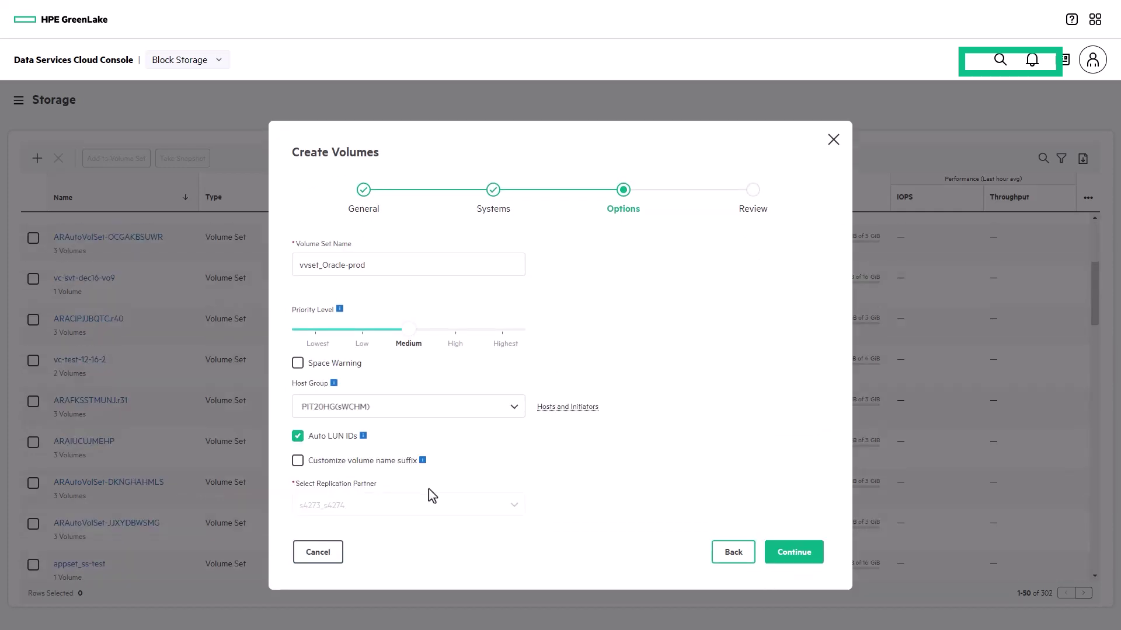
click(789, 560)
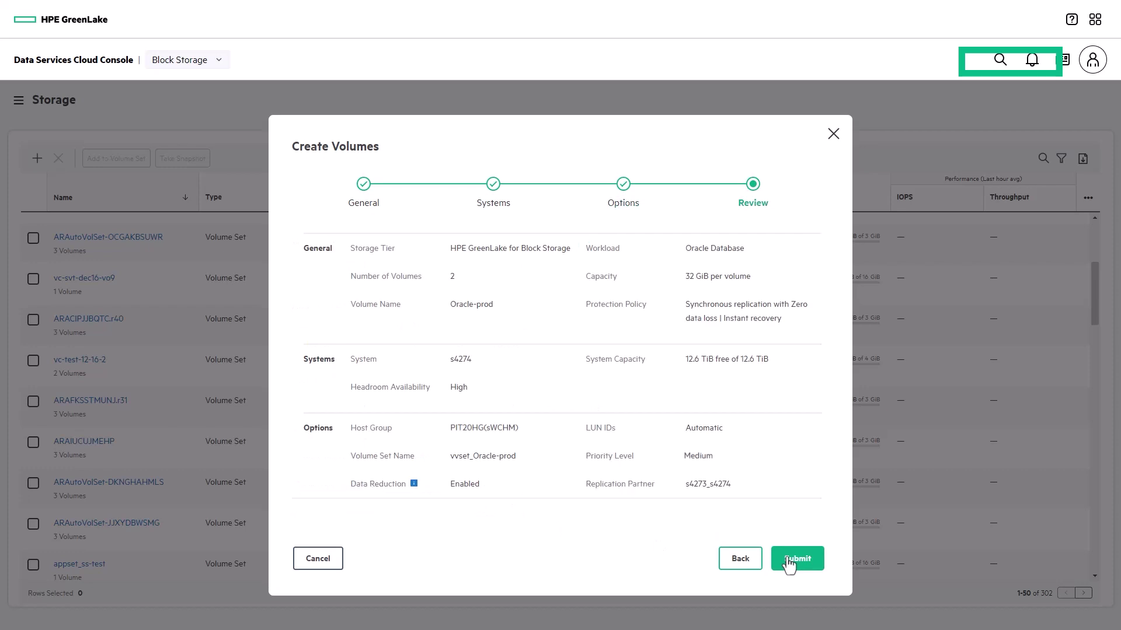
Step: Submit the two Oracle-prod volumes, filter the storage list by 'prod', and open vvset_Oracle-prod
click(798, 559)
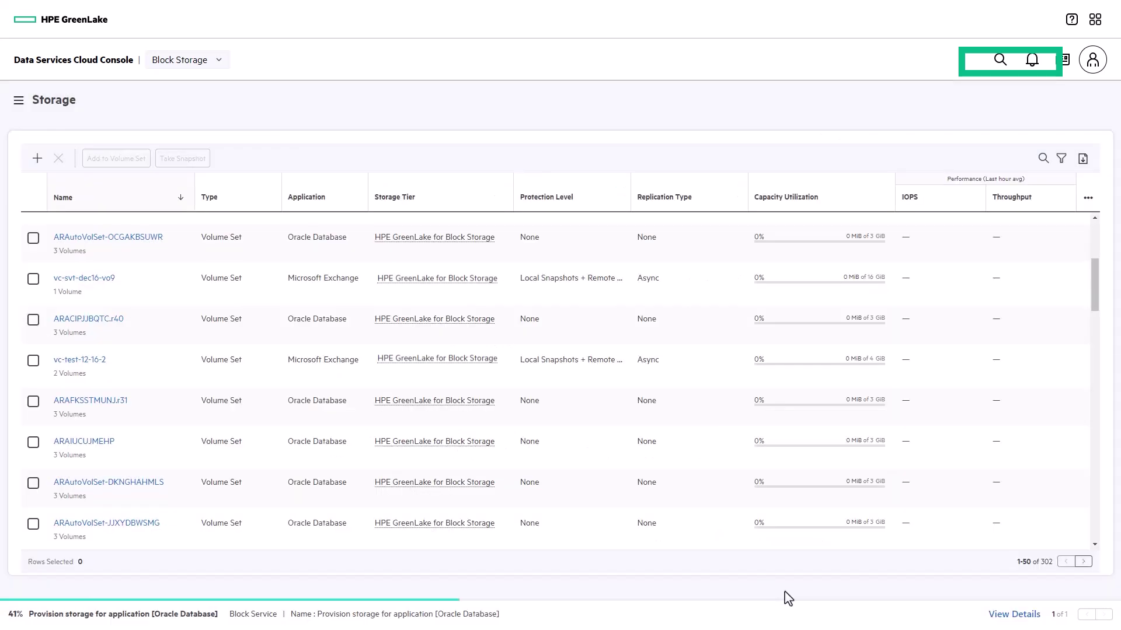
click(1043, 159)
text(prod)
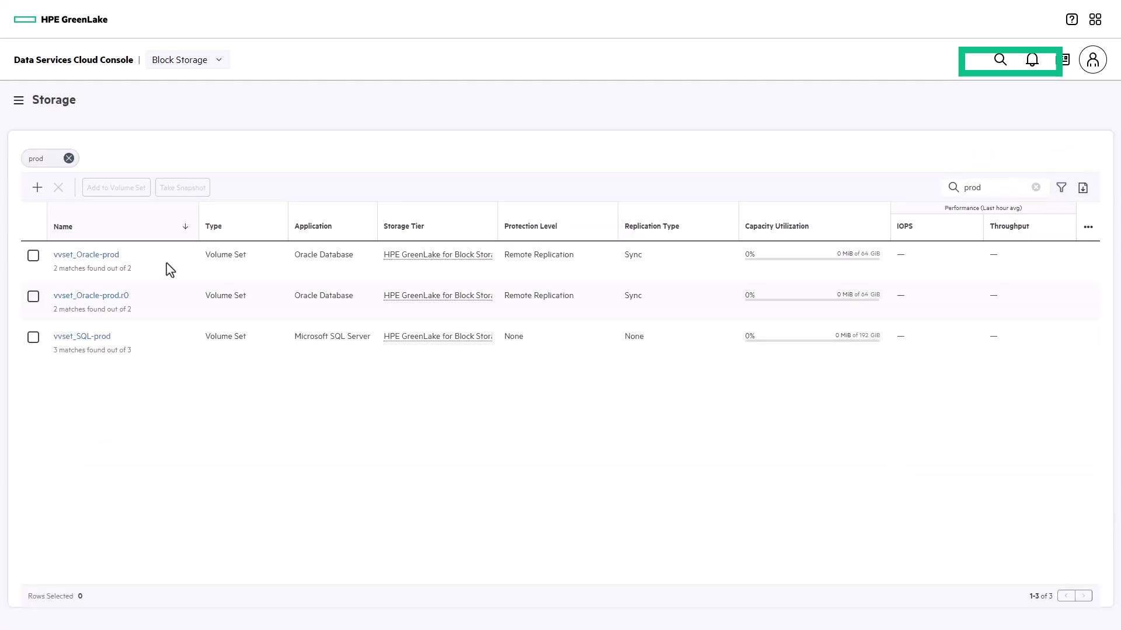
mouse_move(102, 259)
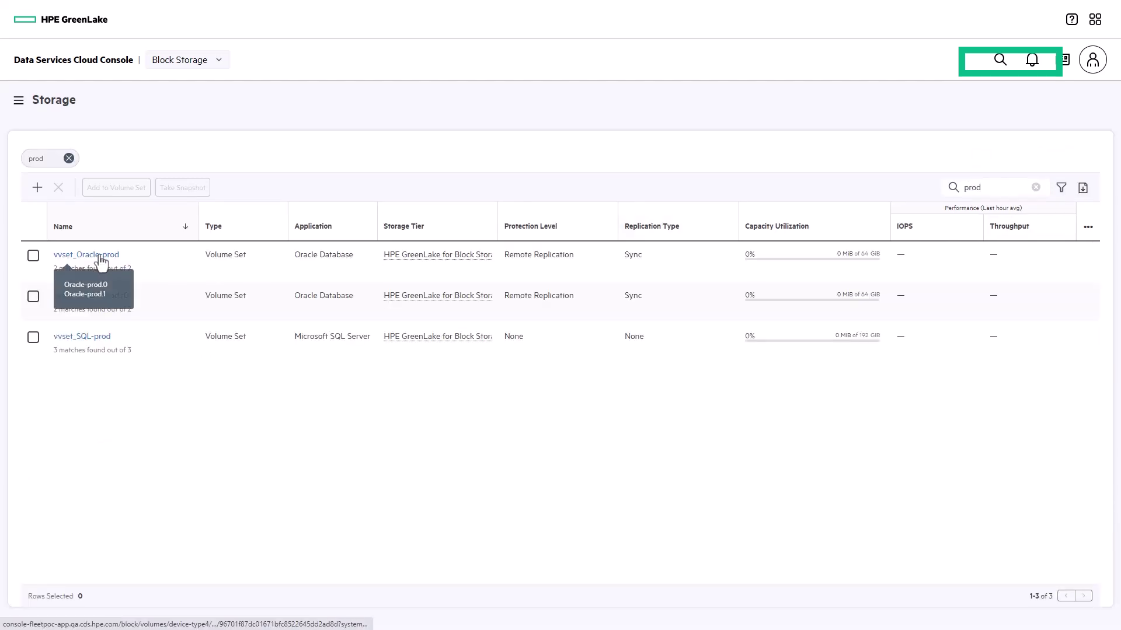
click(101, 256)
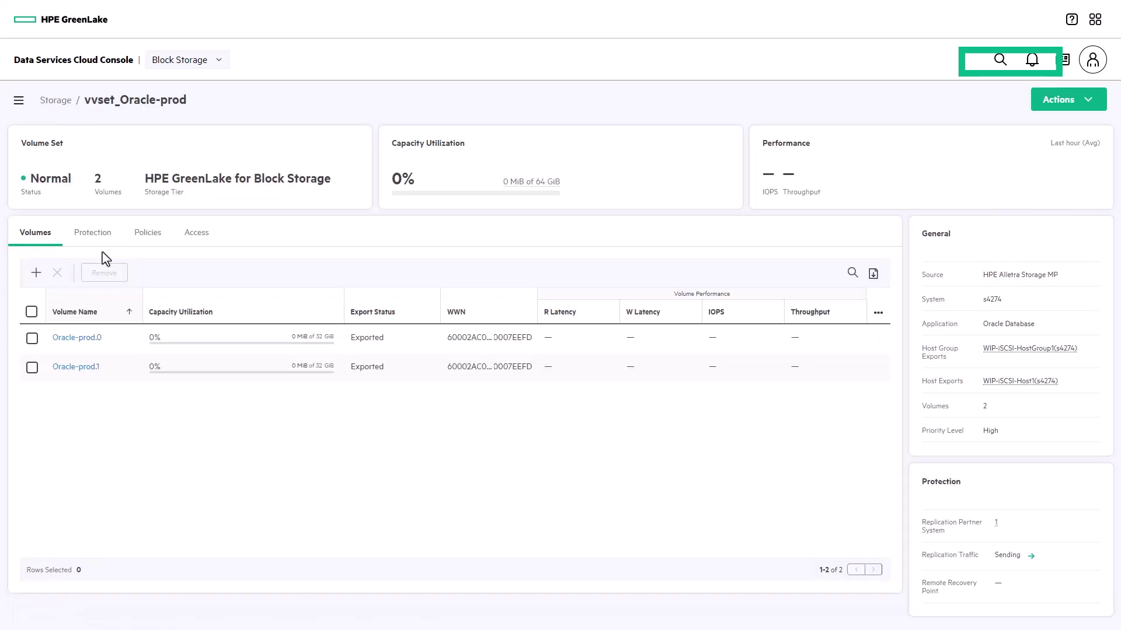
Step: Review vvset_Oracle-prod's Synchronous Replication policy and the replicated volumes in its restore point
click(149, 238)
click(105, 328)
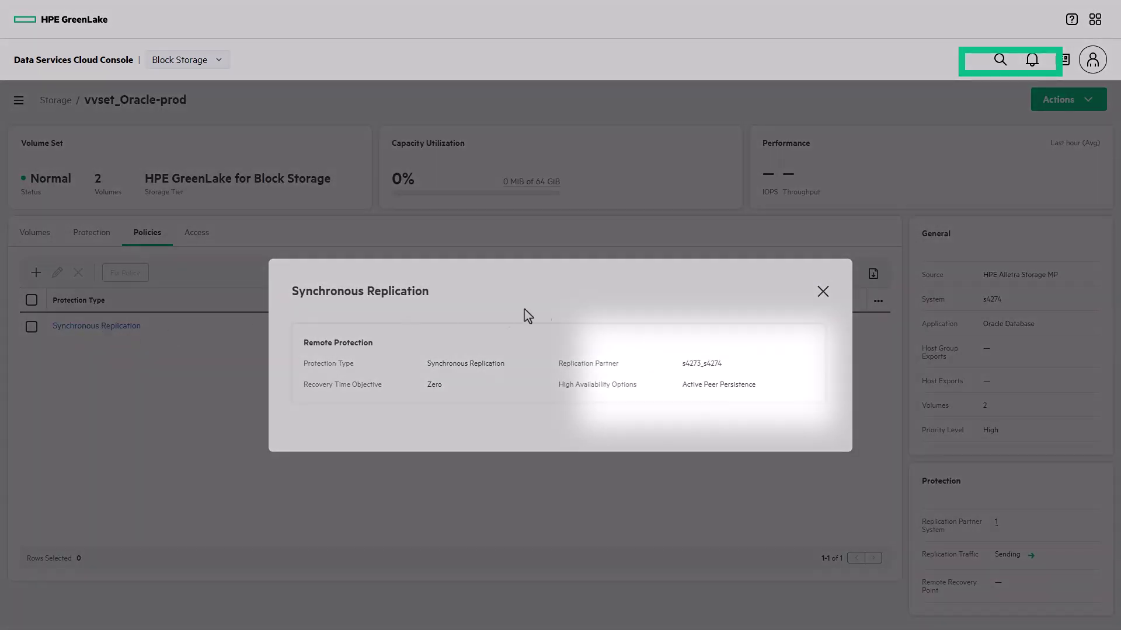
click(823, 291)
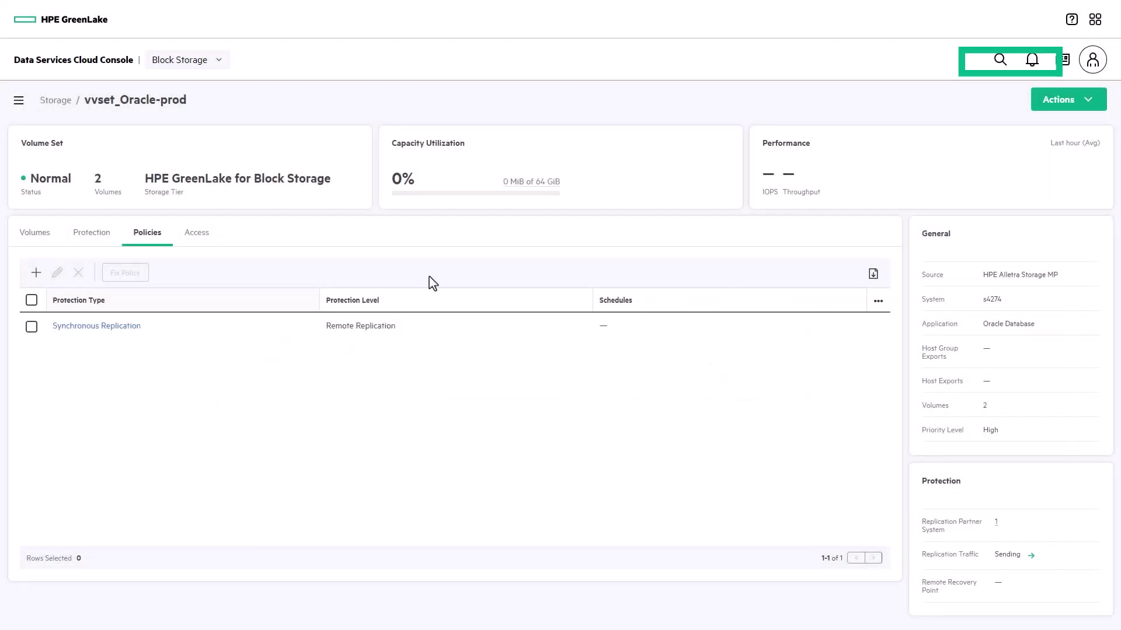
click(92, 234)
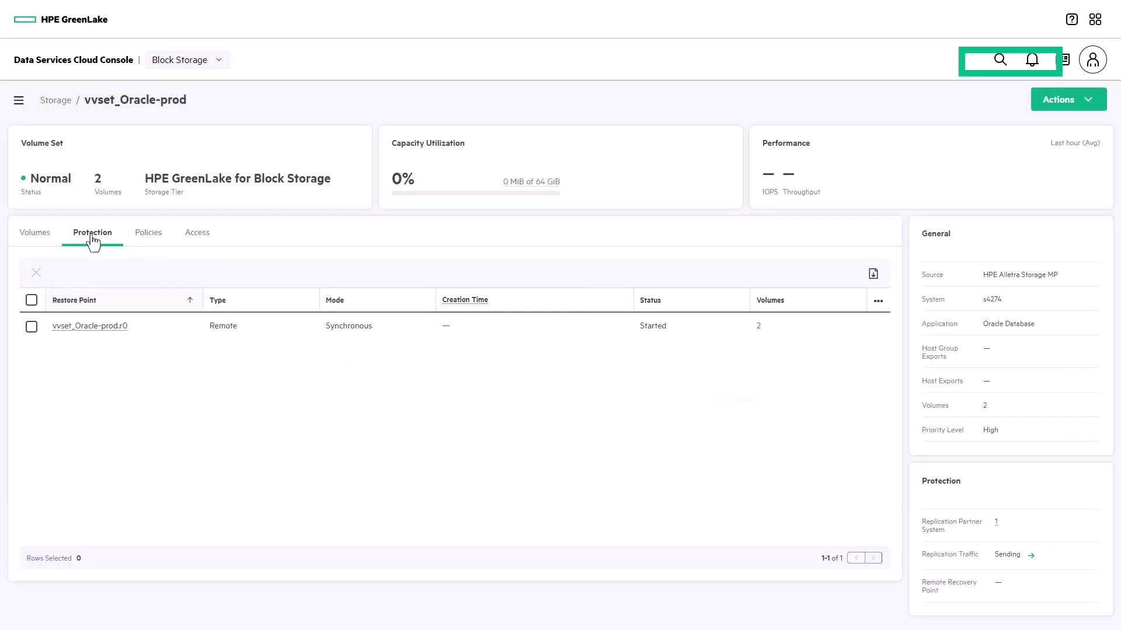
click(759, 327)
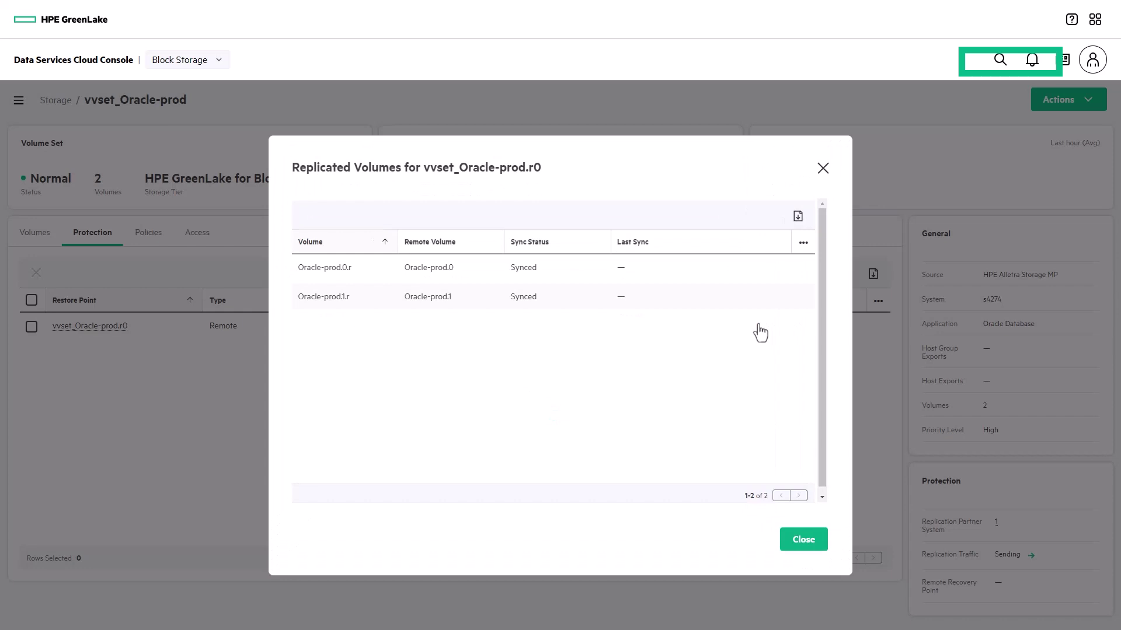
click(794, 538)
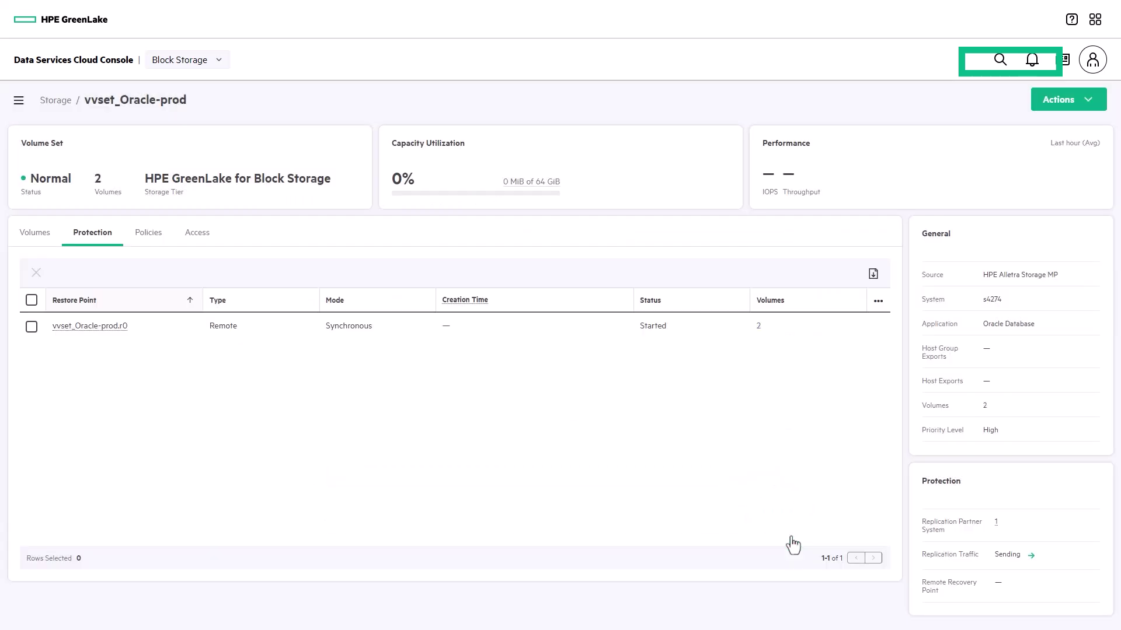
Step: Check which hosts can access vvset_Oracle-prod and glance at its actions list
click(194, 240)
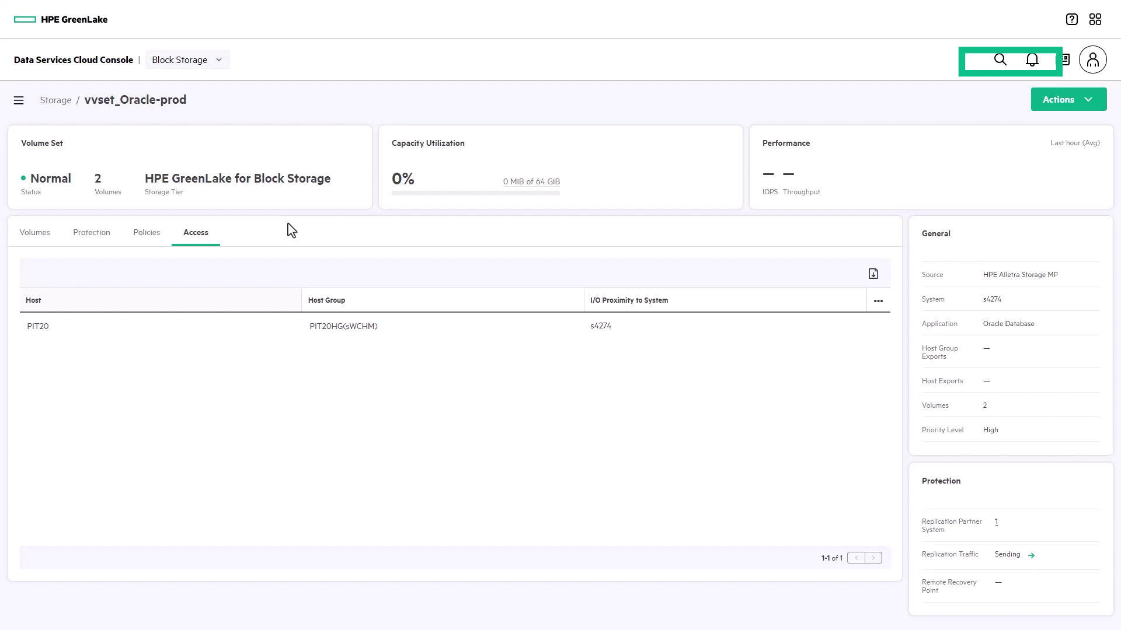
click(1103, 103)
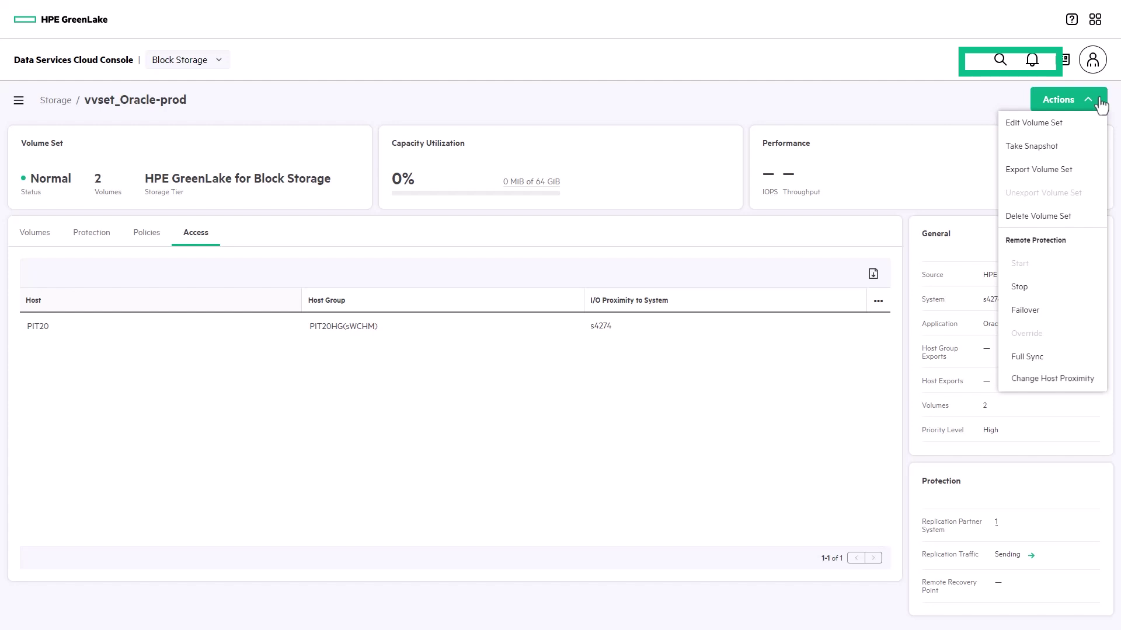
click(1100, 106)
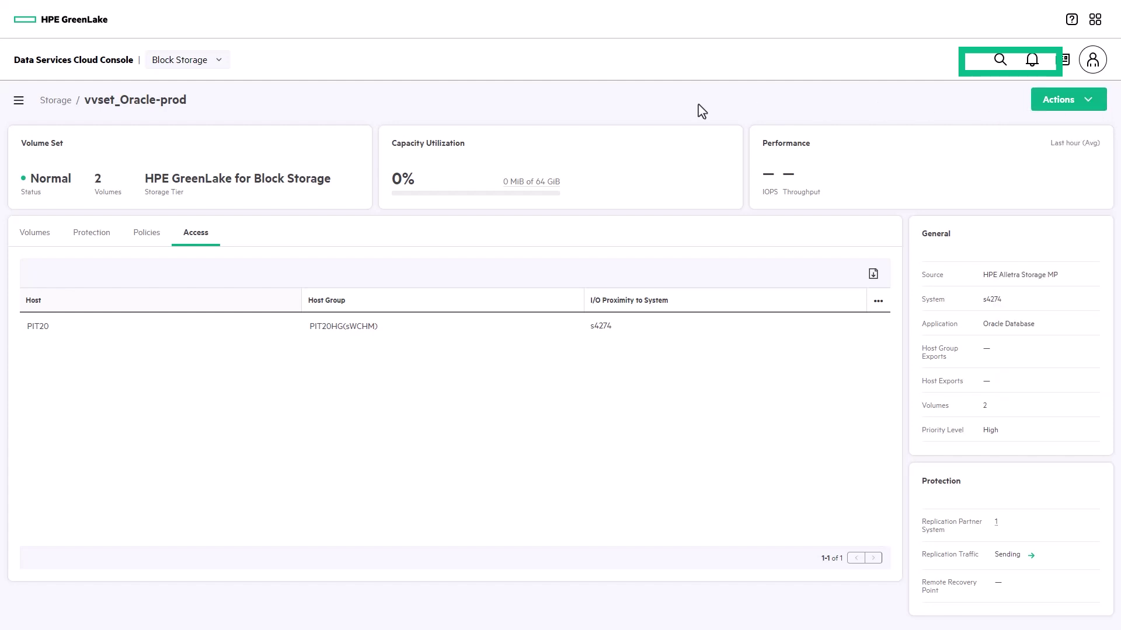
Step: Go back to the filtered list, open vvset_SQL-prod's policies and start adding protection
click(56, 102)
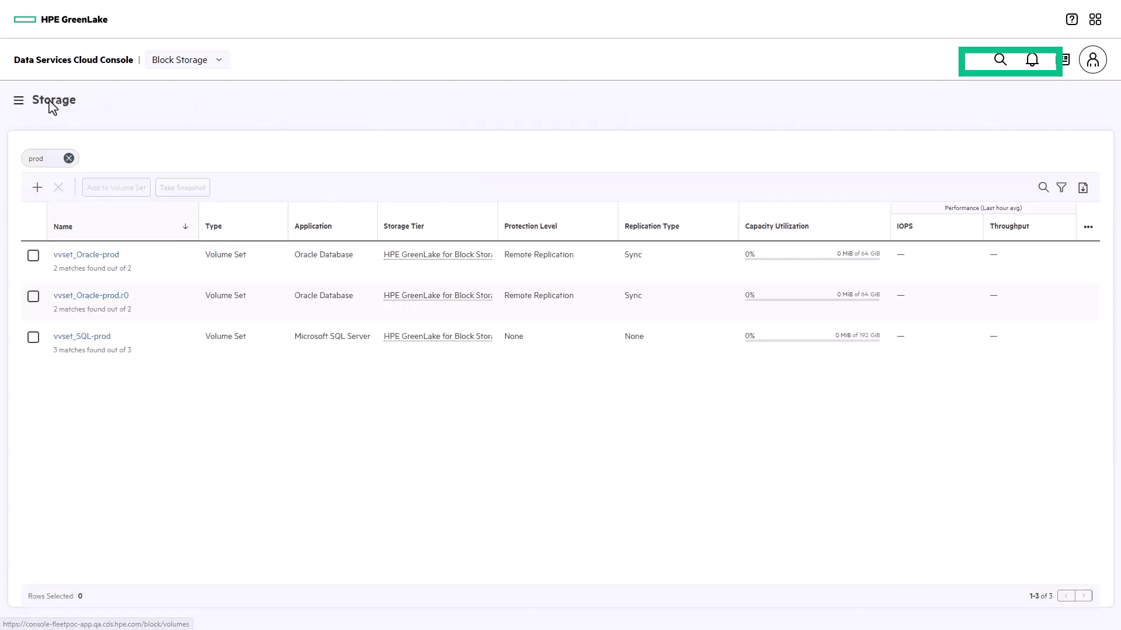
click(82, 341)
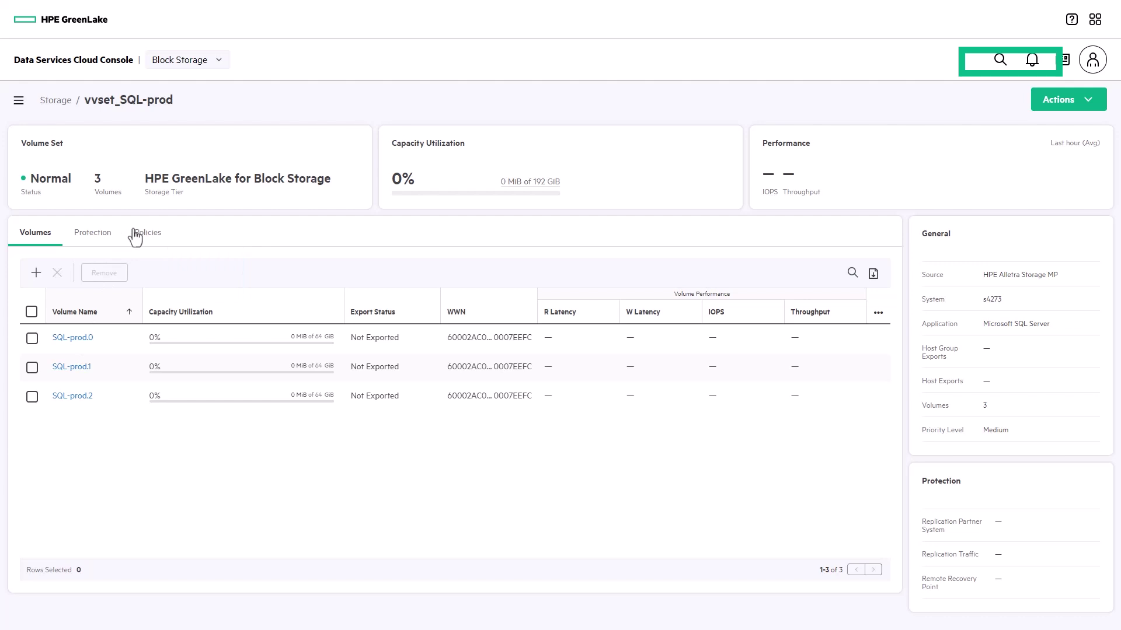
click(138, 234)
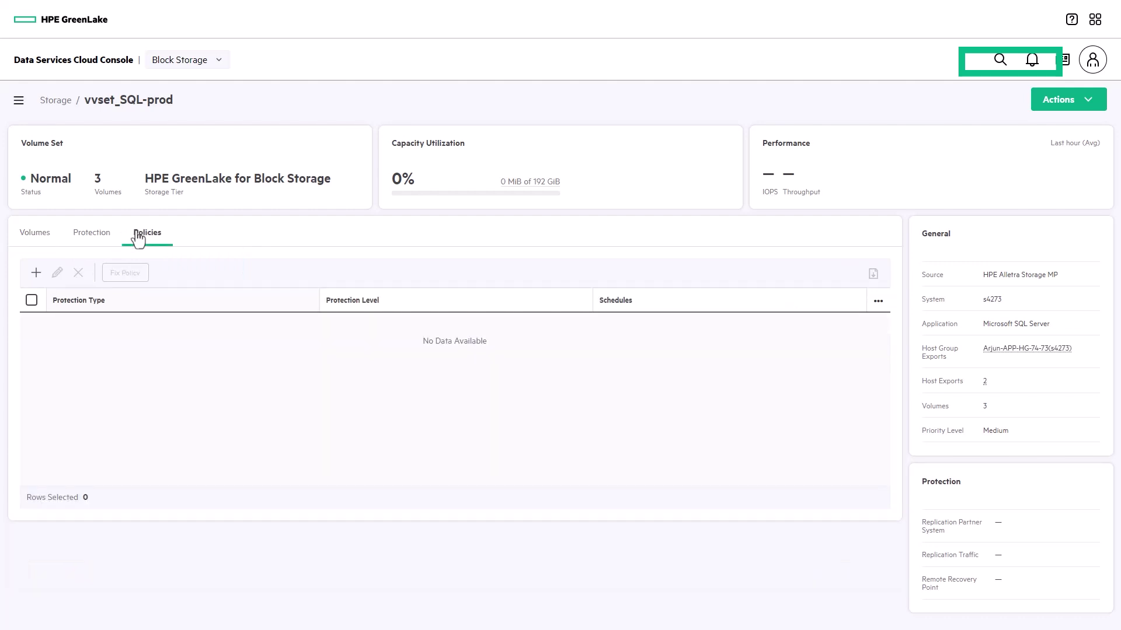
click(37, 273)
Step: Preview the Synchronous Replication protection settings, then go back to protection type
click(408, 259)
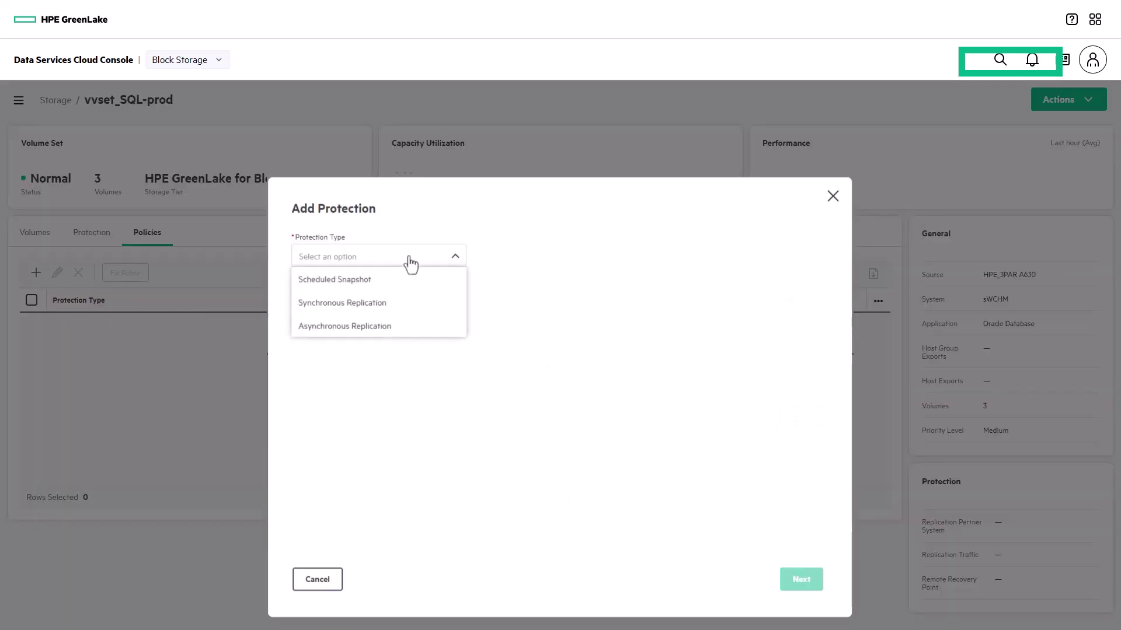
click(397, 304)
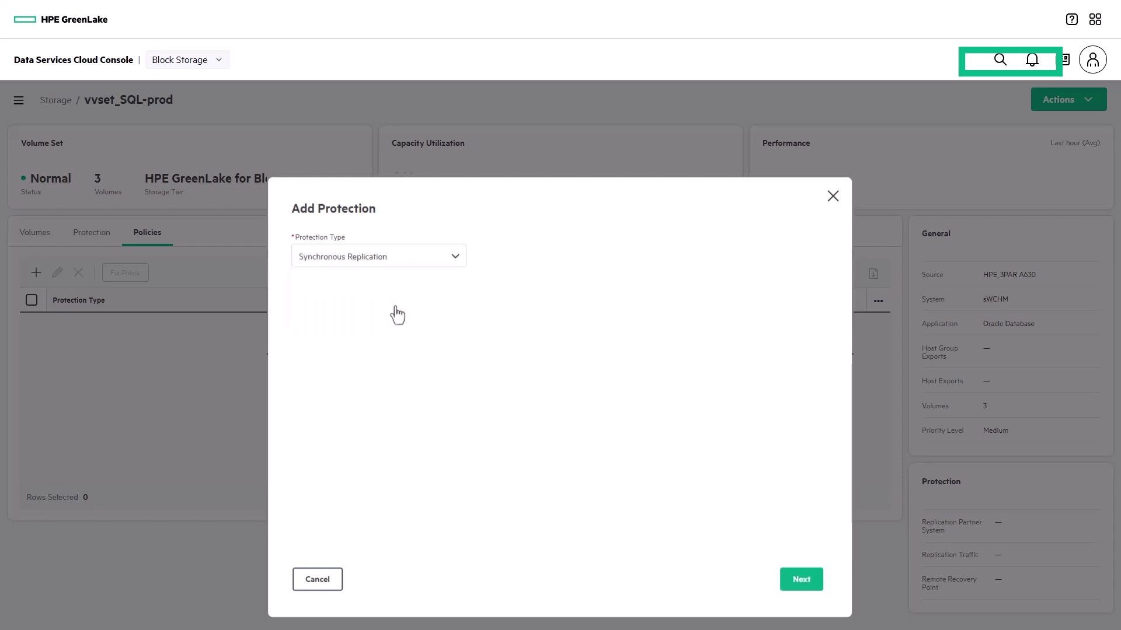
click(799, 582)
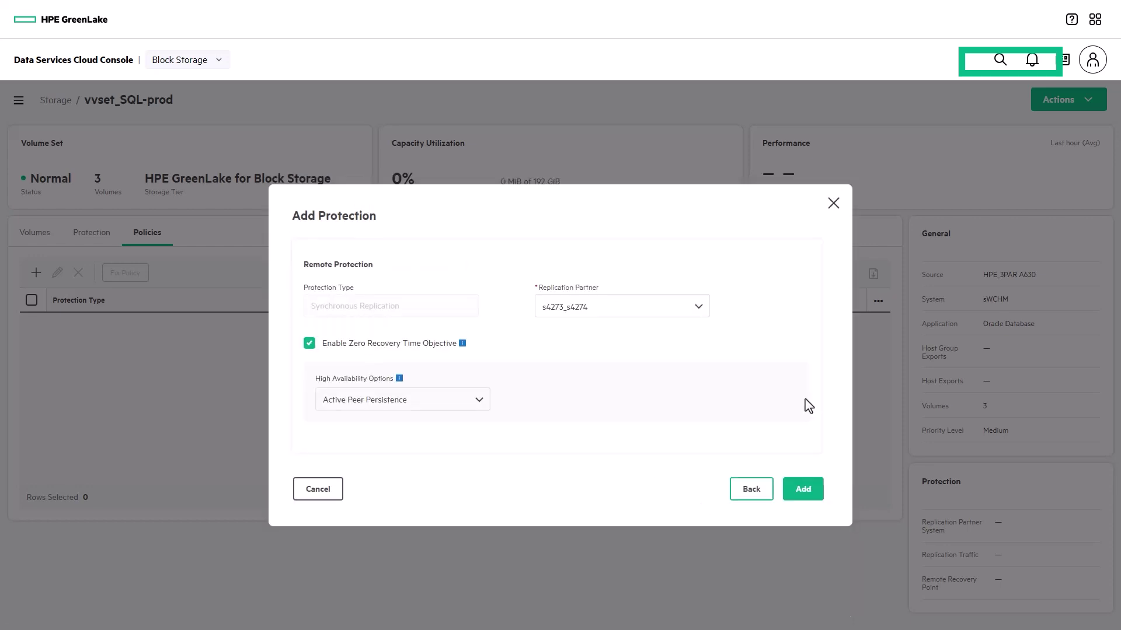
click(752, 490)
Step: Preview Asynchronous Replication settings, keeping the RPO unit at Seconds, then go back
click(443, 256)
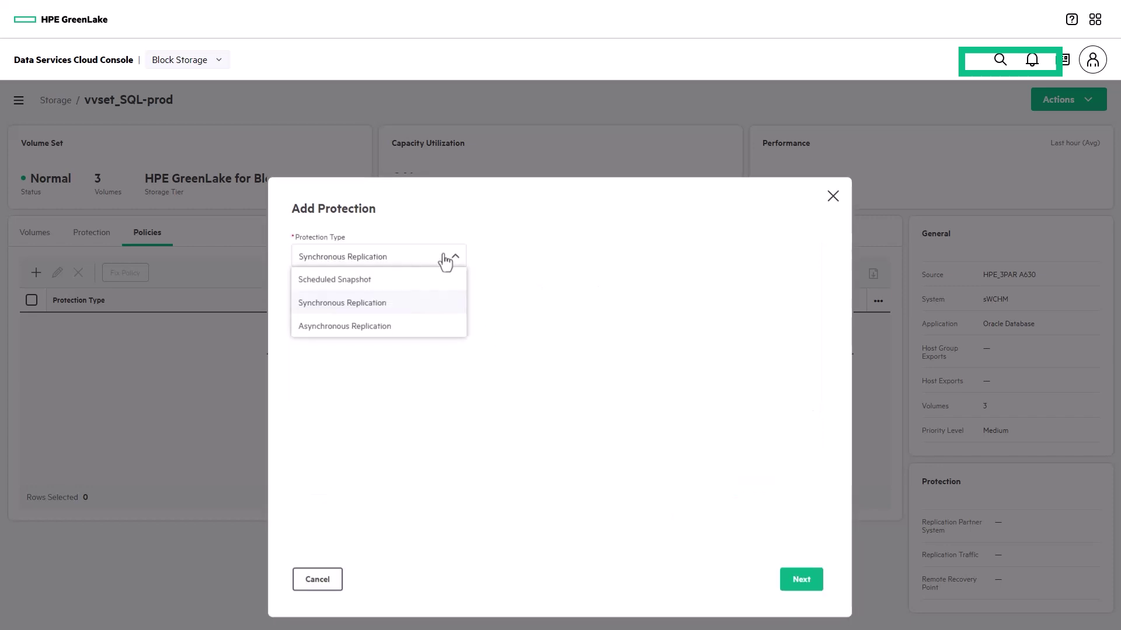
click(420, 328)
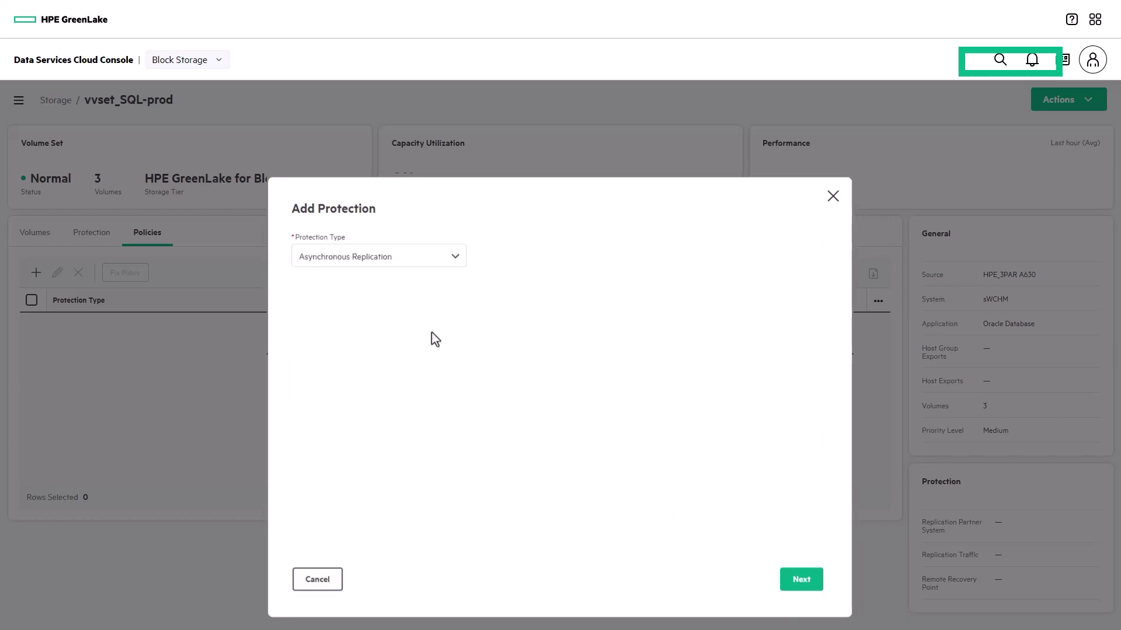
click(800, 581)
click(470, 379)
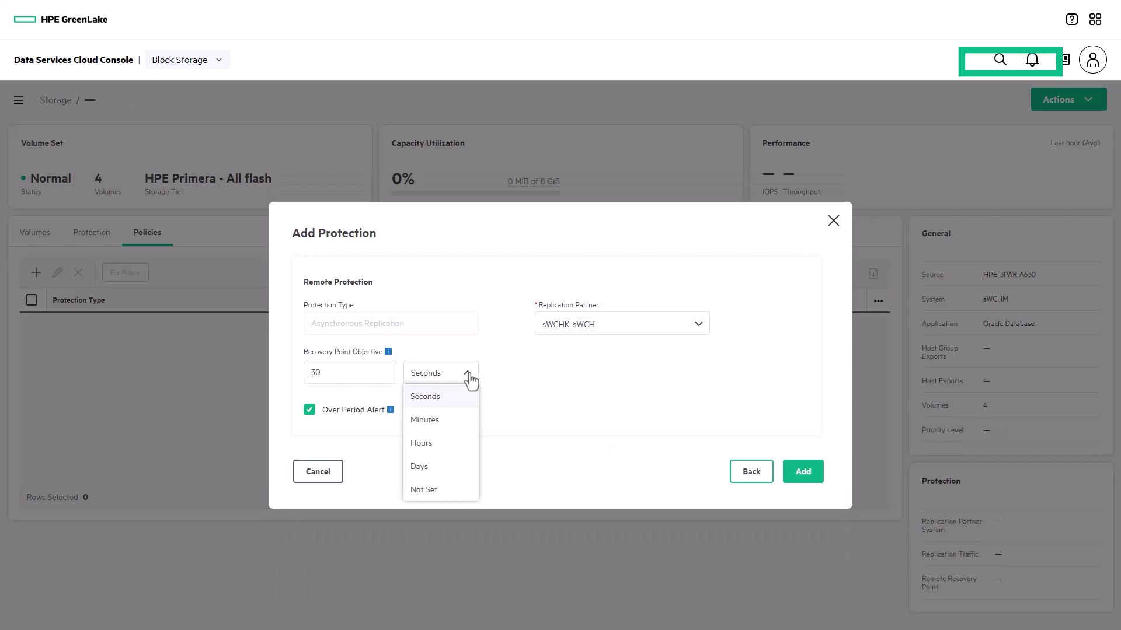
click(470, 378)
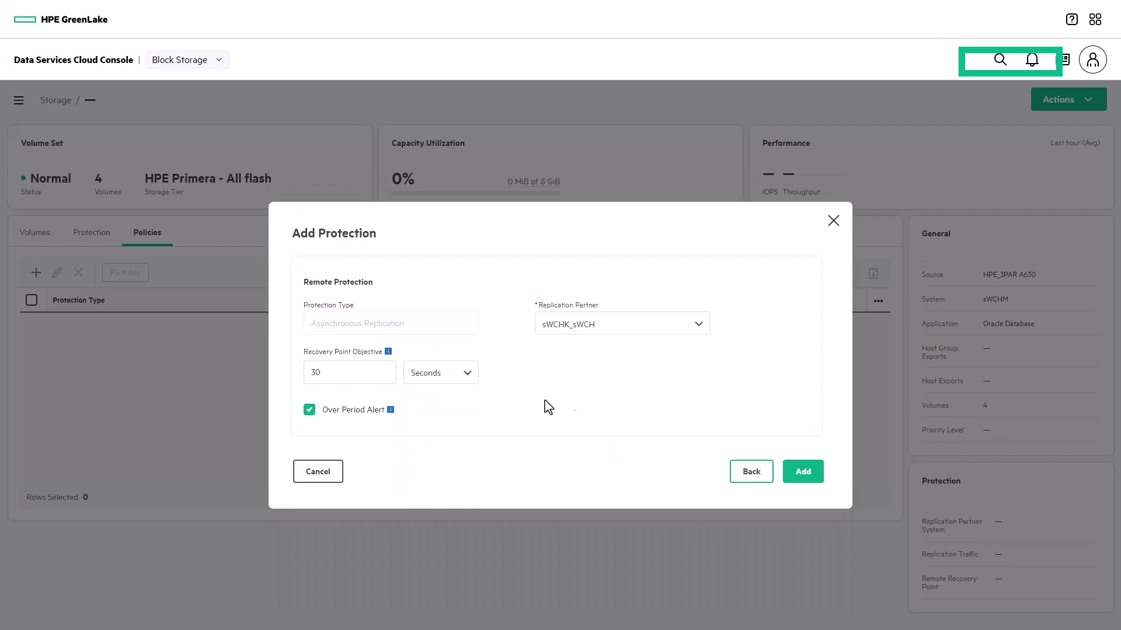
click(751, 474)
Step: Choose Scheduled Snapshot as the protection type and continue to its schedule
click(450, 269)
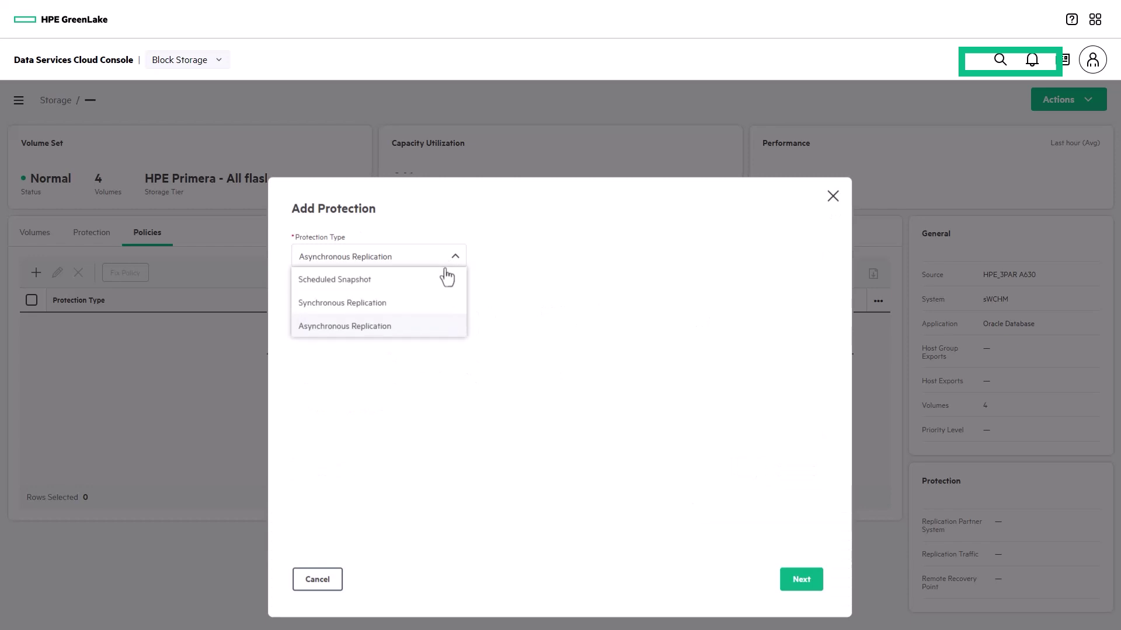
click(439, 279)
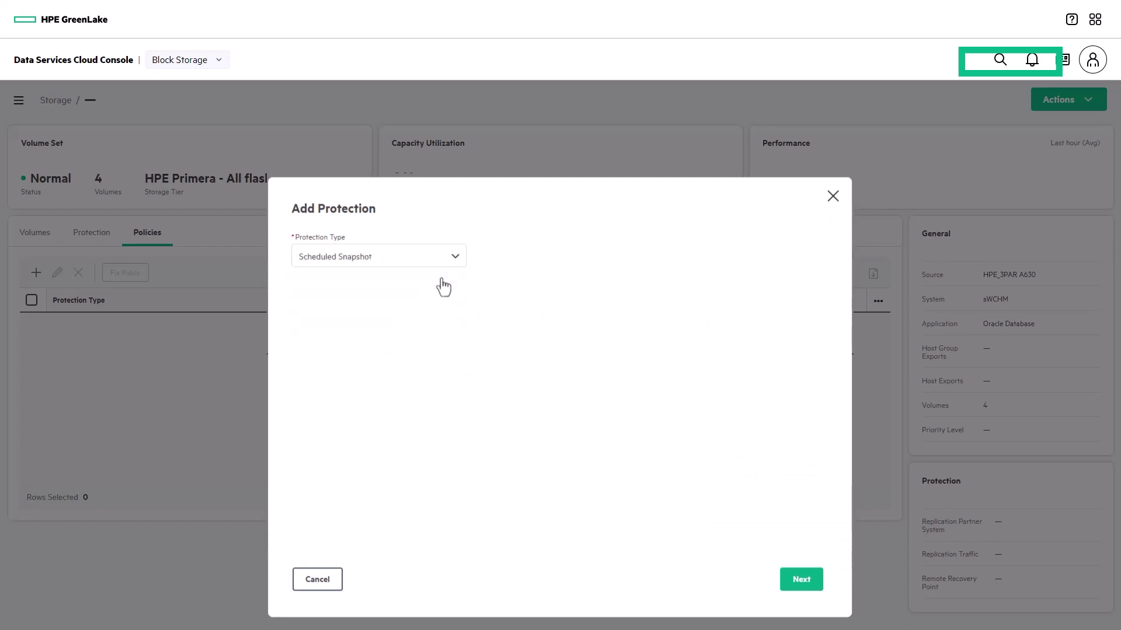
click(800, 581)
Step: Set snapshots every 30 minutes, excluding Sunday and Saturday, starting at hour 6, expiring after 14 days
click(368, 336)
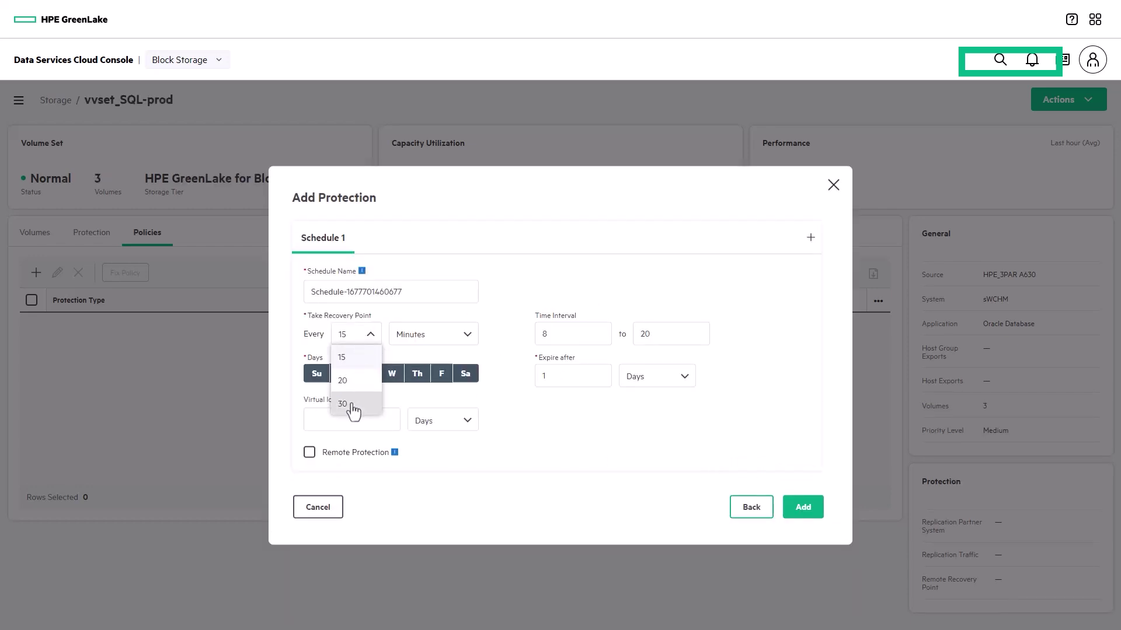
click(344, 404)
click(316, 373)
click(465, 376)
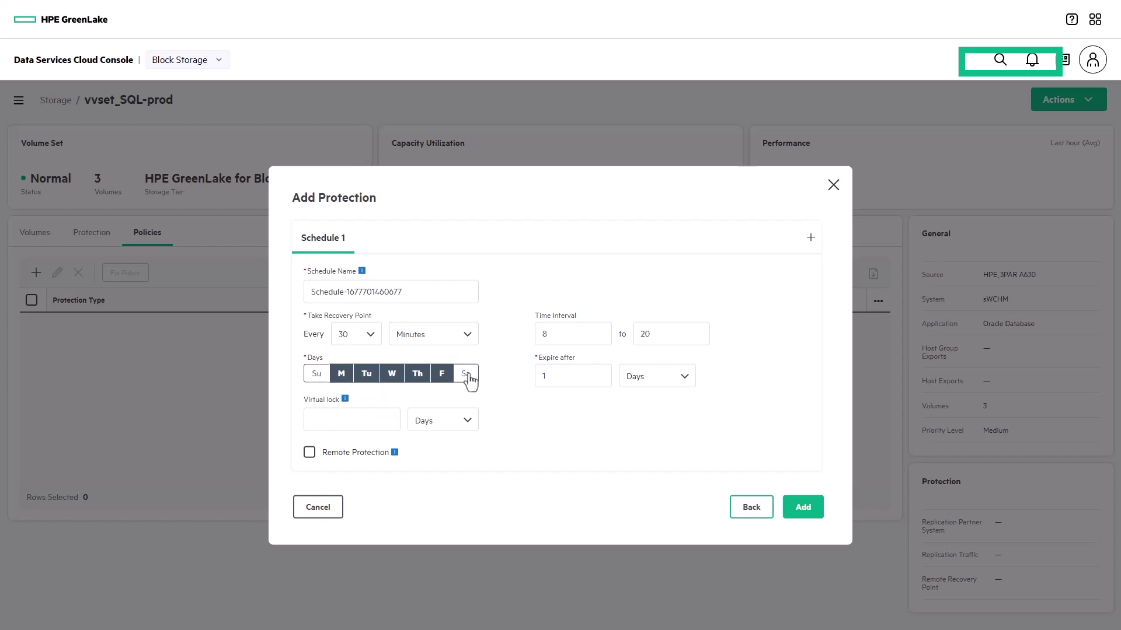
double_click(546, 333)
text(6)
click(558, 376)
text(1)
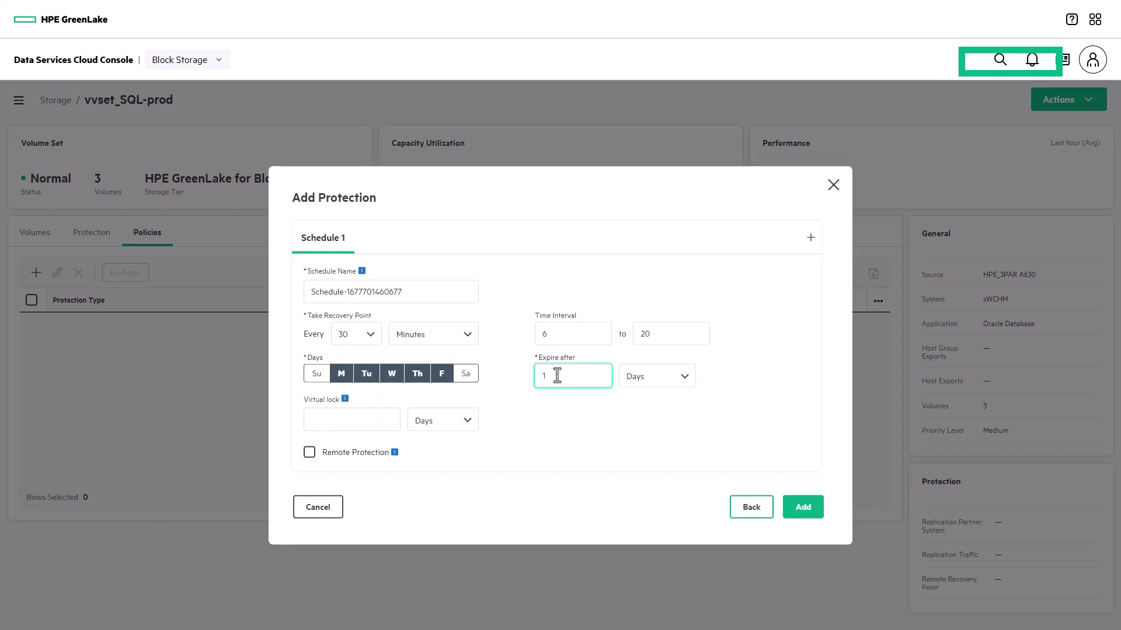
text(4)
mouse_move(344, 401)
Step: Leave remote protection off and add the Scheduled Snapshot policy to vvset_SQL-prod
click(309, 457)
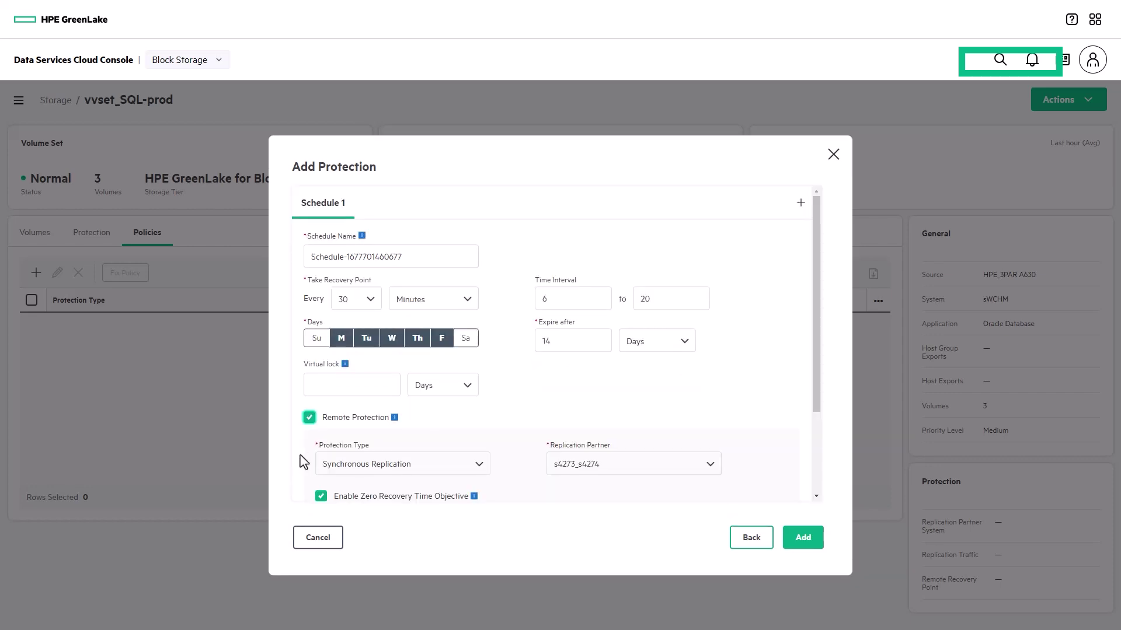
click(309, 417)
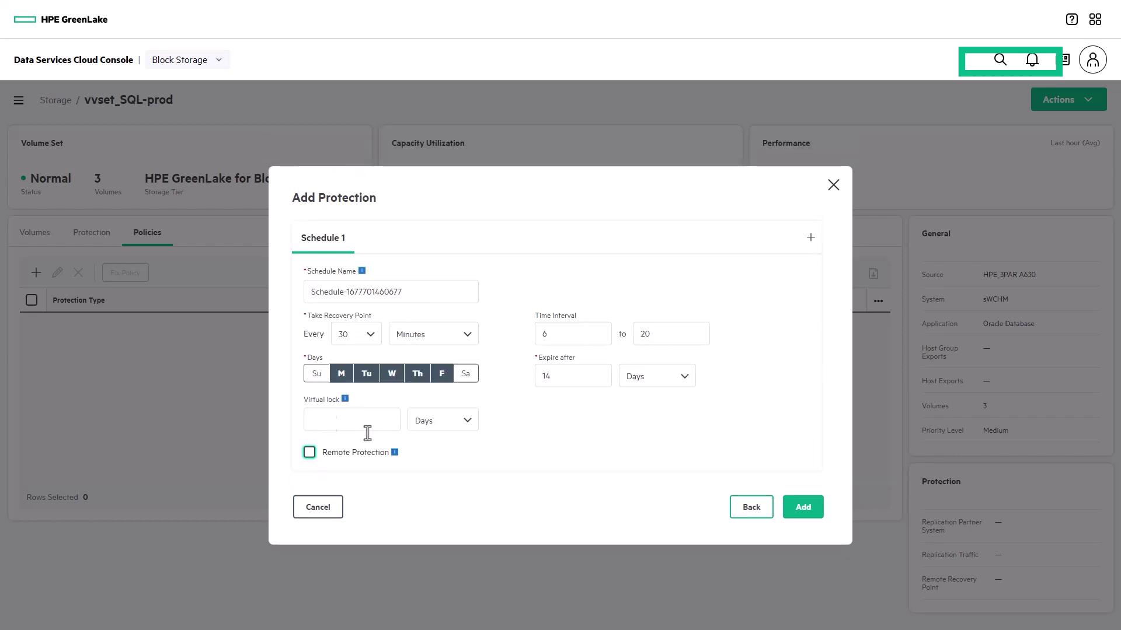
click(803, 512)
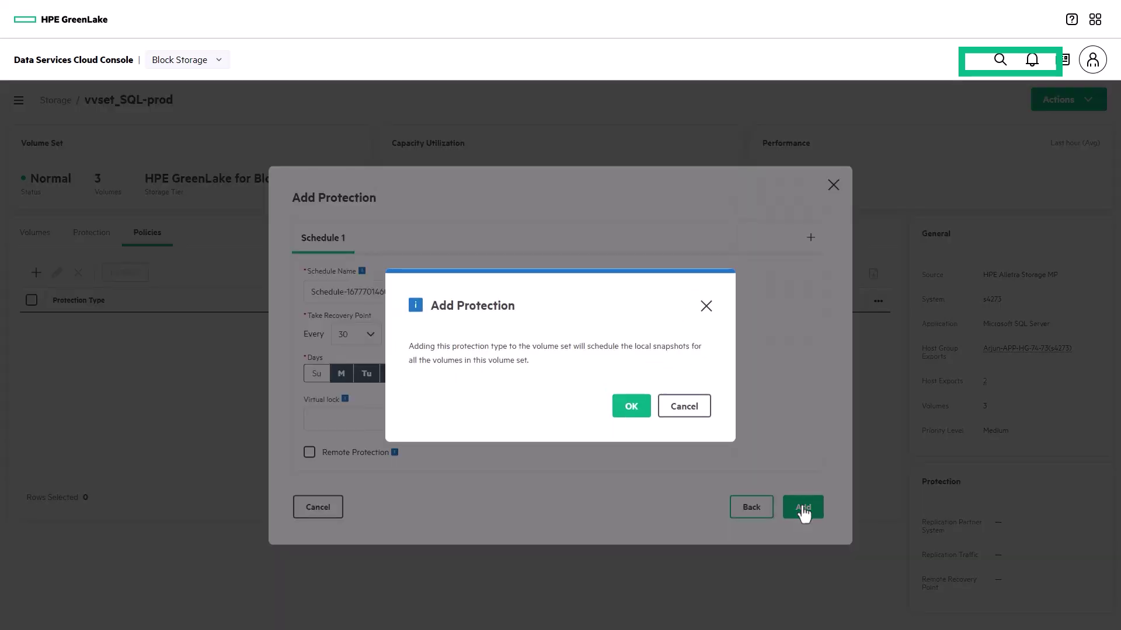
click(632, 407)
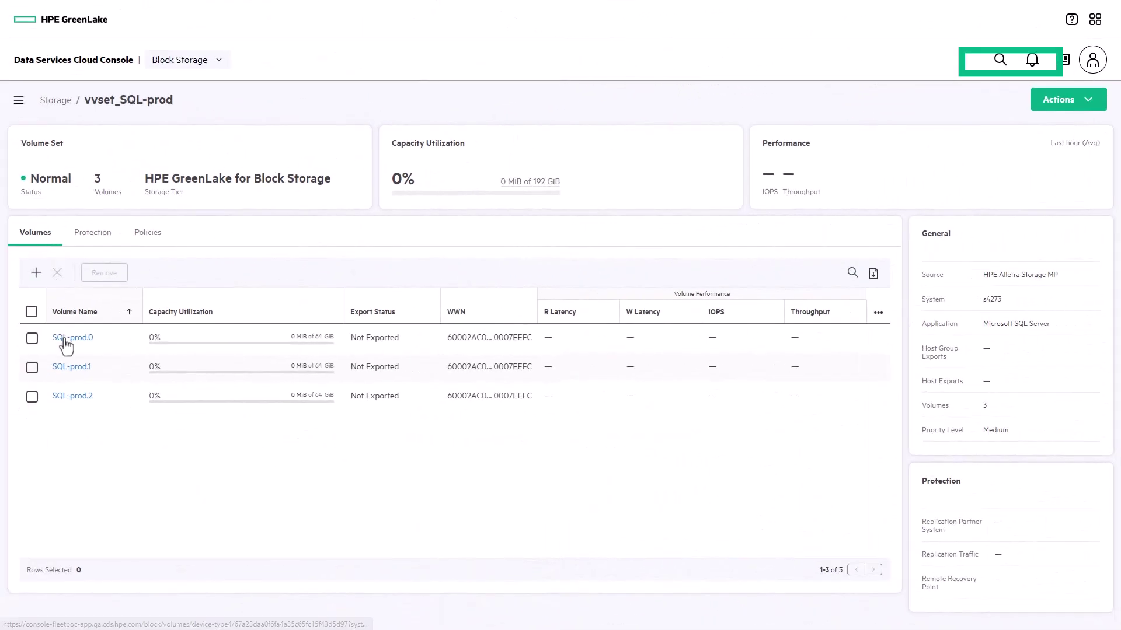
click(65, 342)
Step: Restore SQL-prod.0 from snapshot SQL-prod.0.230301140000, confirming the overwrite
click(199, 239)
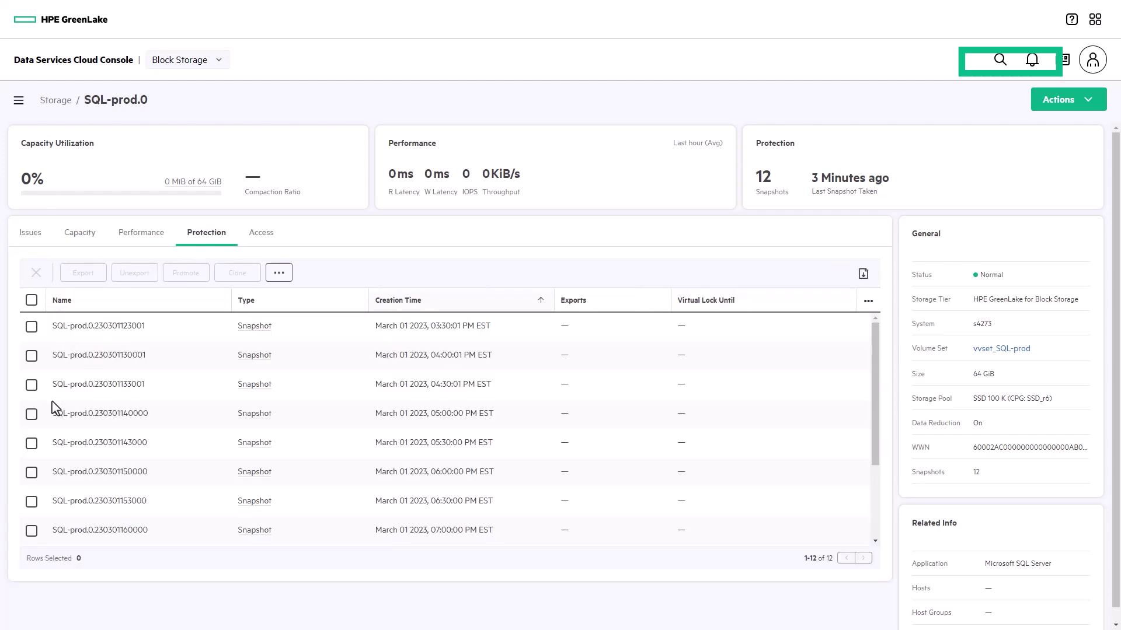
click(31, 414)
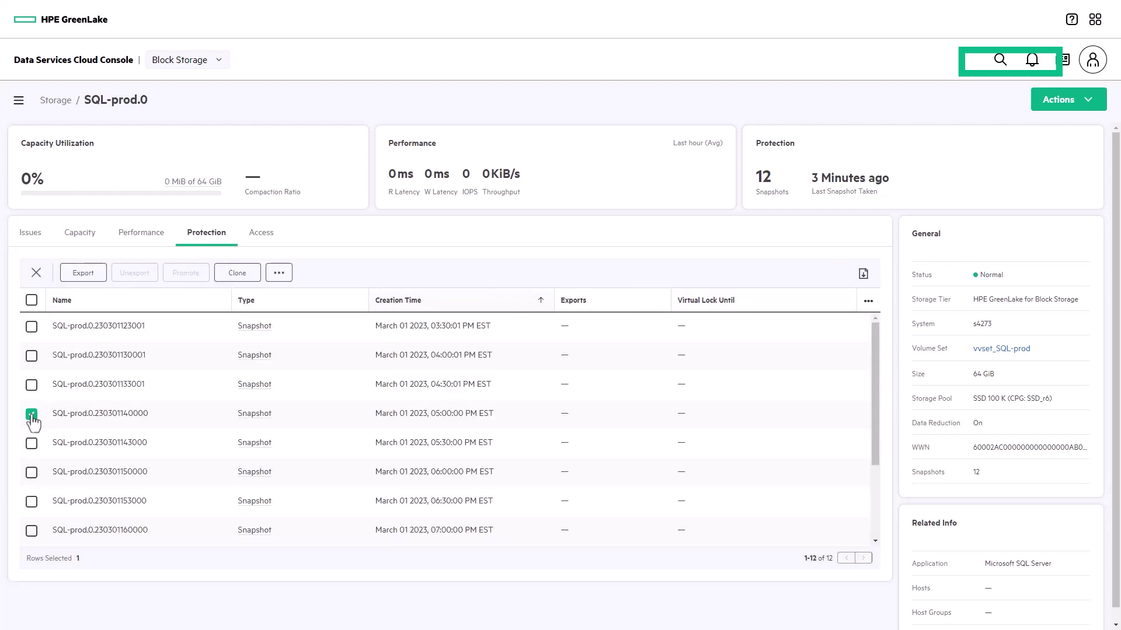
click(273, 275)
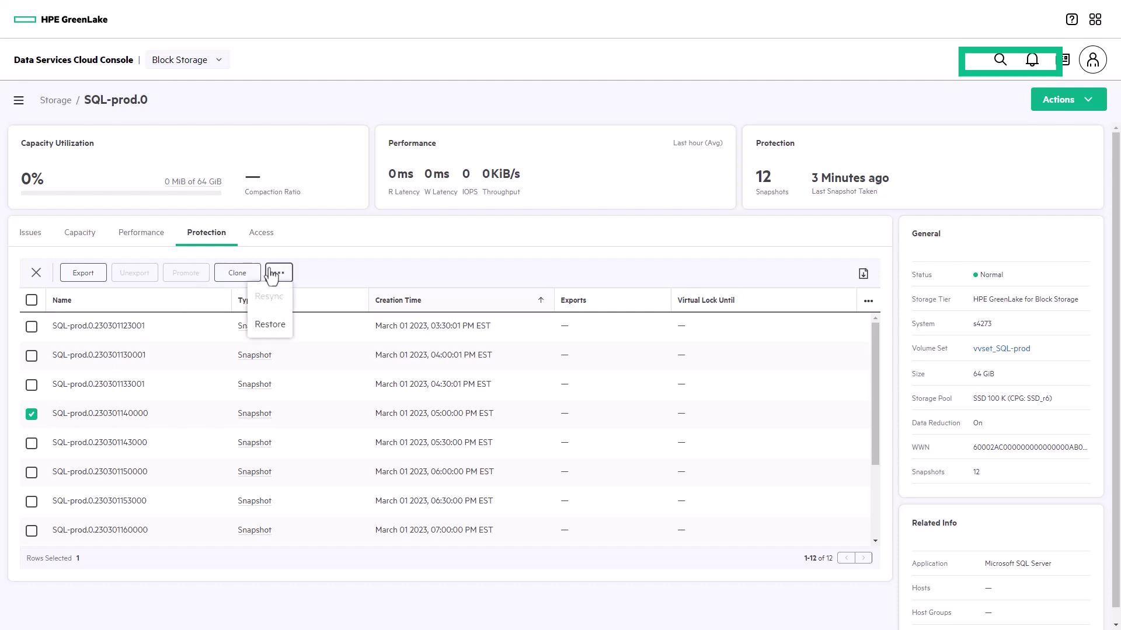
click(269, 324)
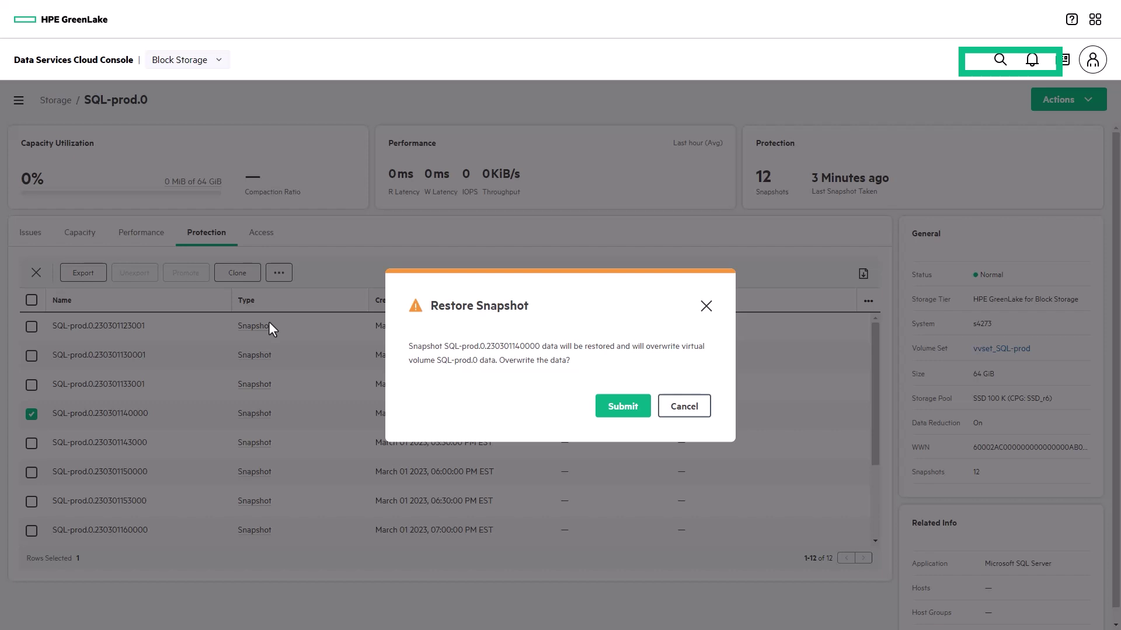
click(612, 407)
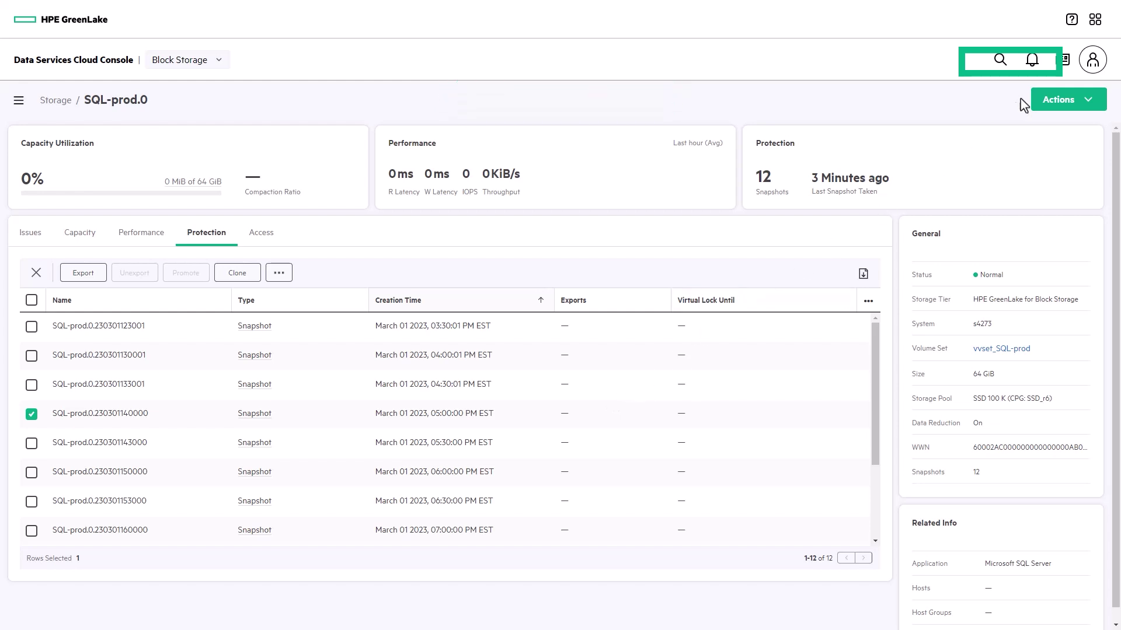
click(1058, 63)
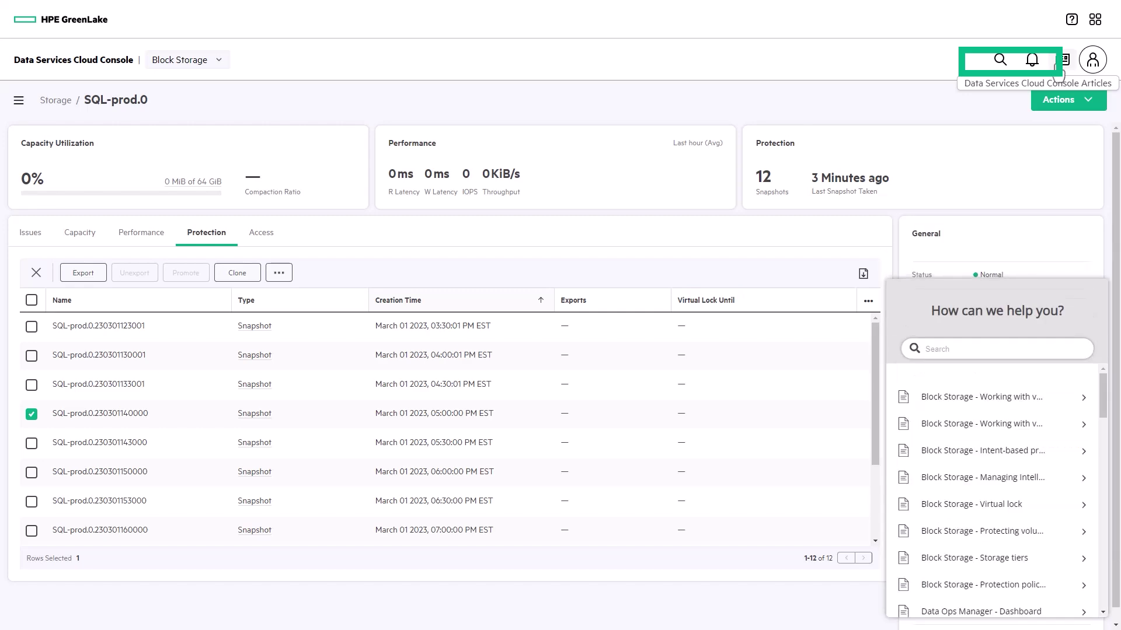
Step: Search help for 'provision', open Block Storage - Intent-based provisioning, then search 'release'
click(1074, 295)
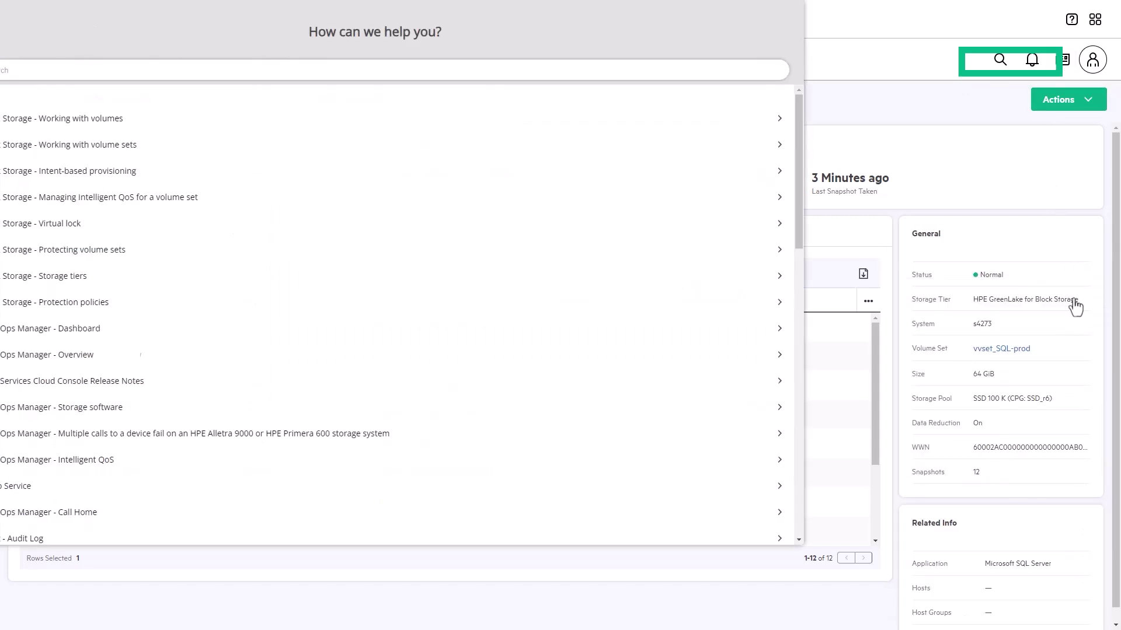
click(378, 69)
text(provision)
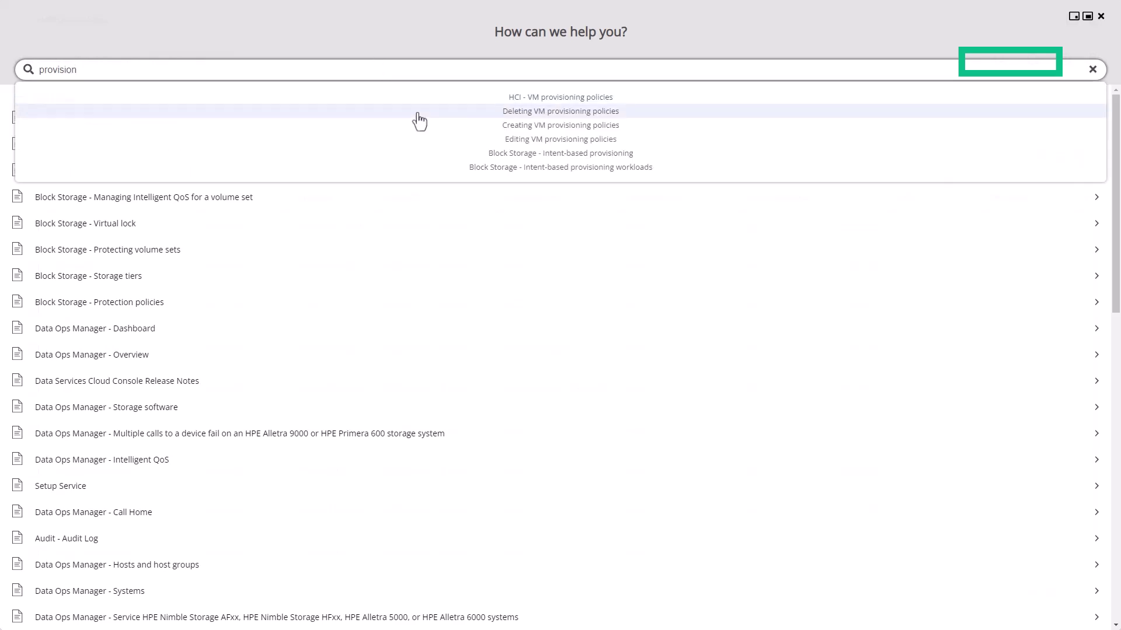
click(459, 154)
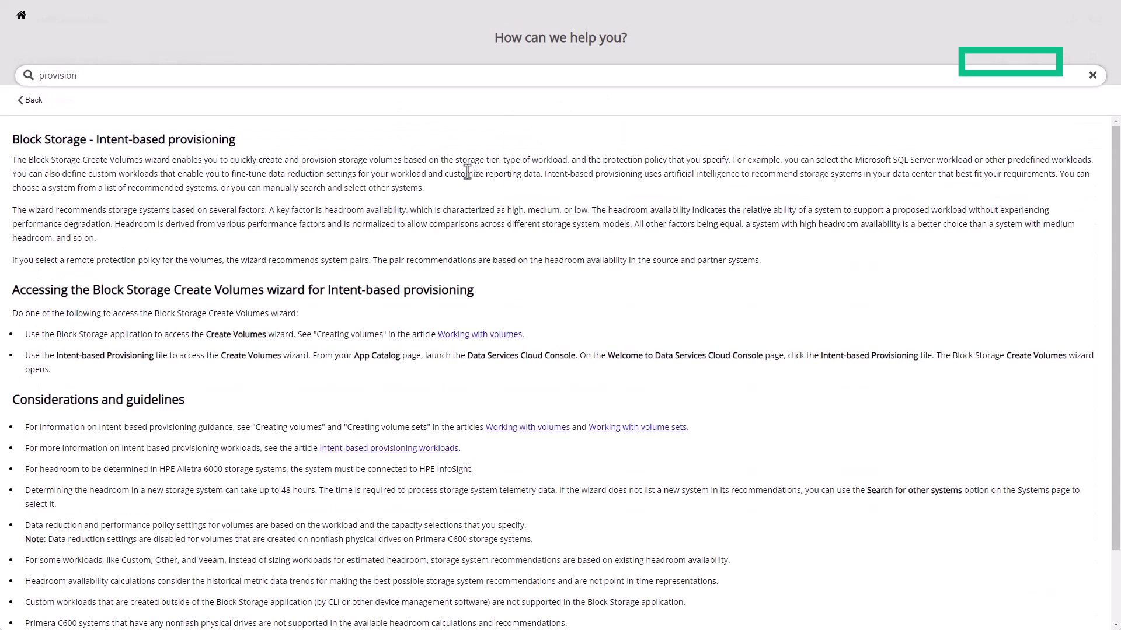
double_click(93, 76)
text(release)
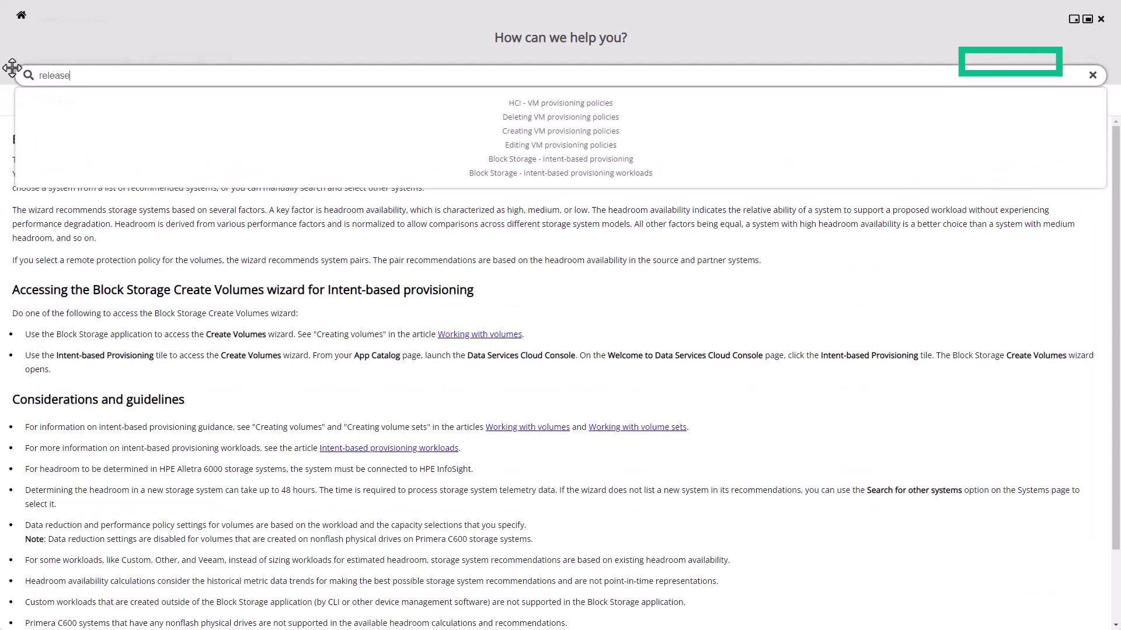